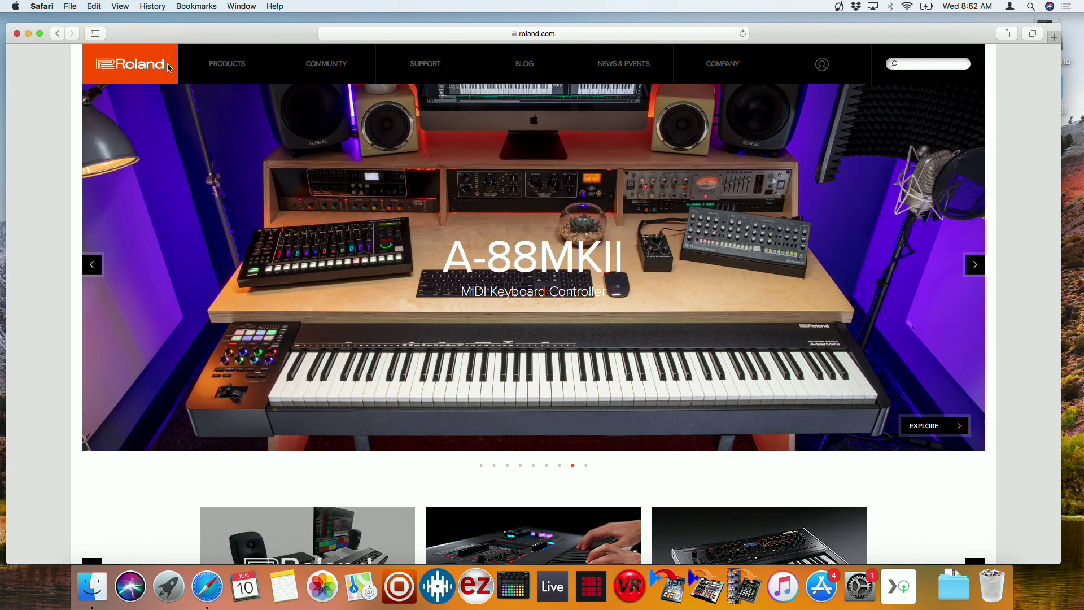
# Step: Open the MC-101 page from the H–M section of Roland's Updates & Drivers support listing
pyautogui.moveTo(408, 70)
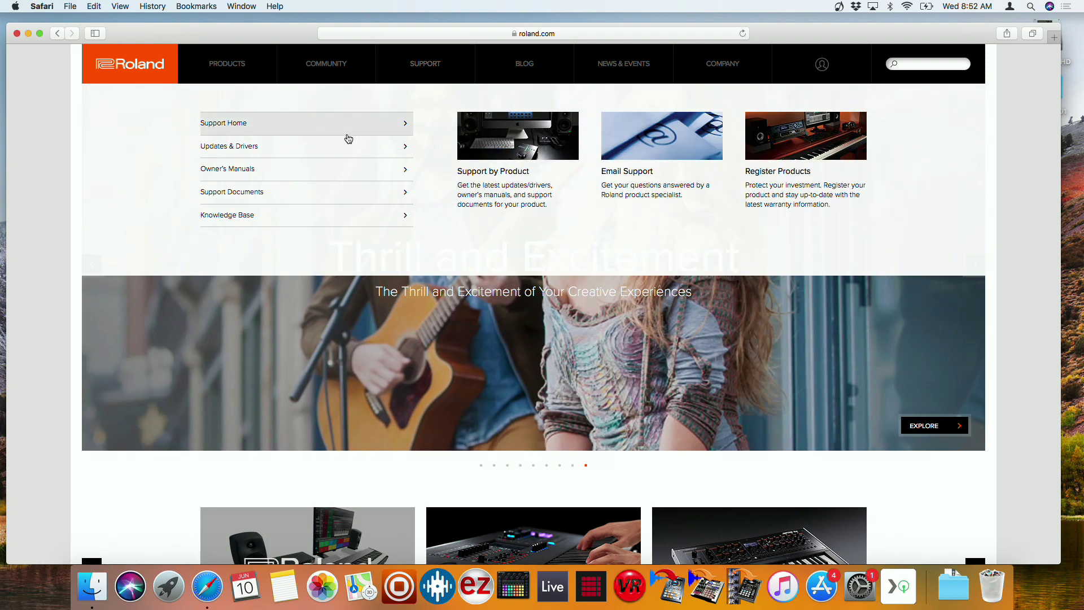
pyautogui.click(344, 147)
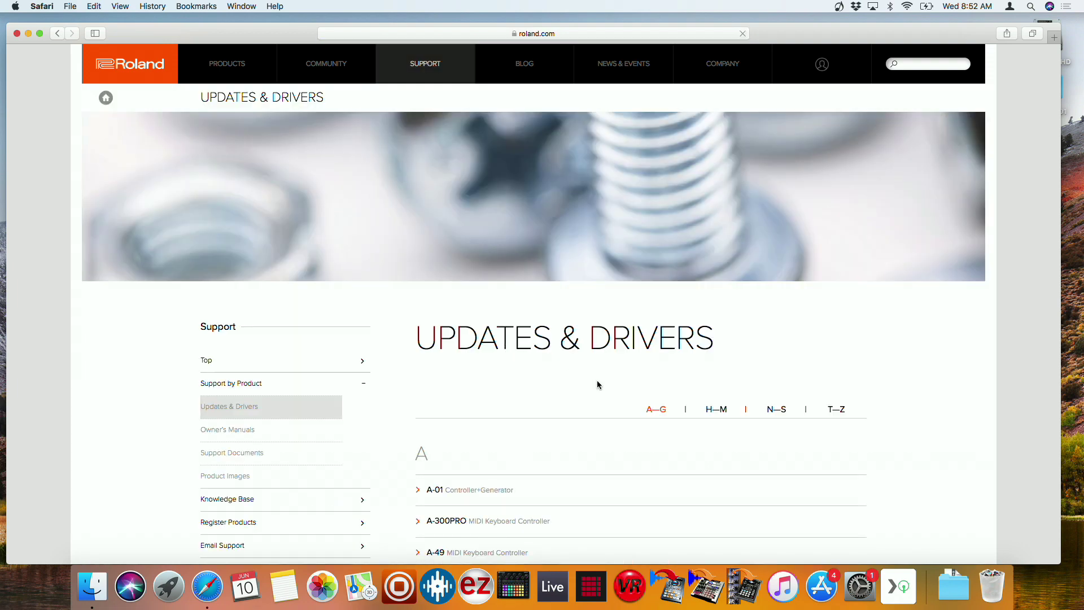
pyautogui.click(703, 414)
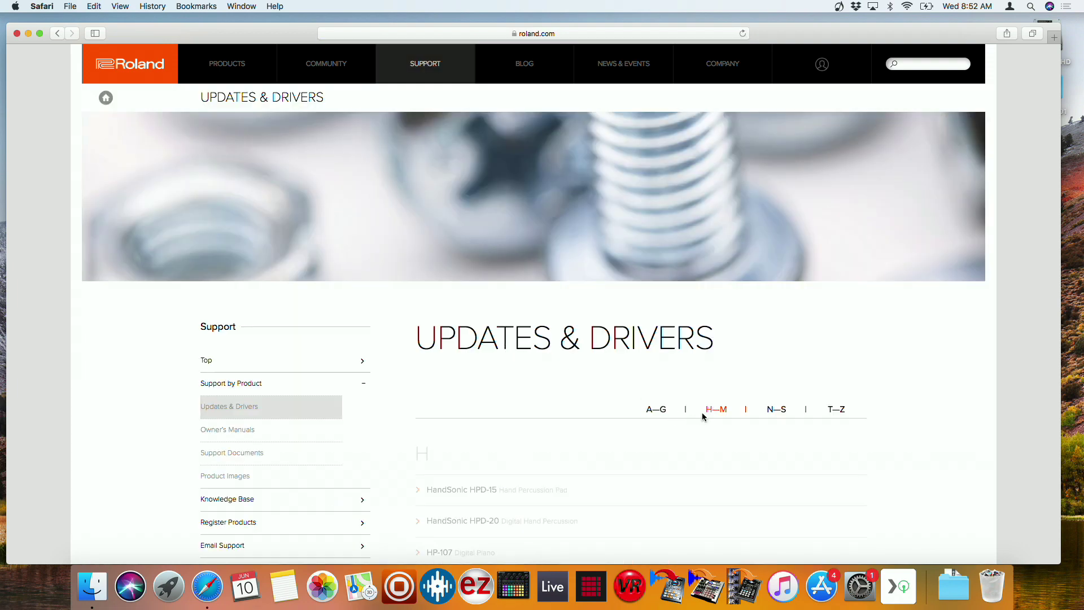
pyautogui.scroll(-5, 703, 417)
pyautogui.scroll(-20, 703, 417)
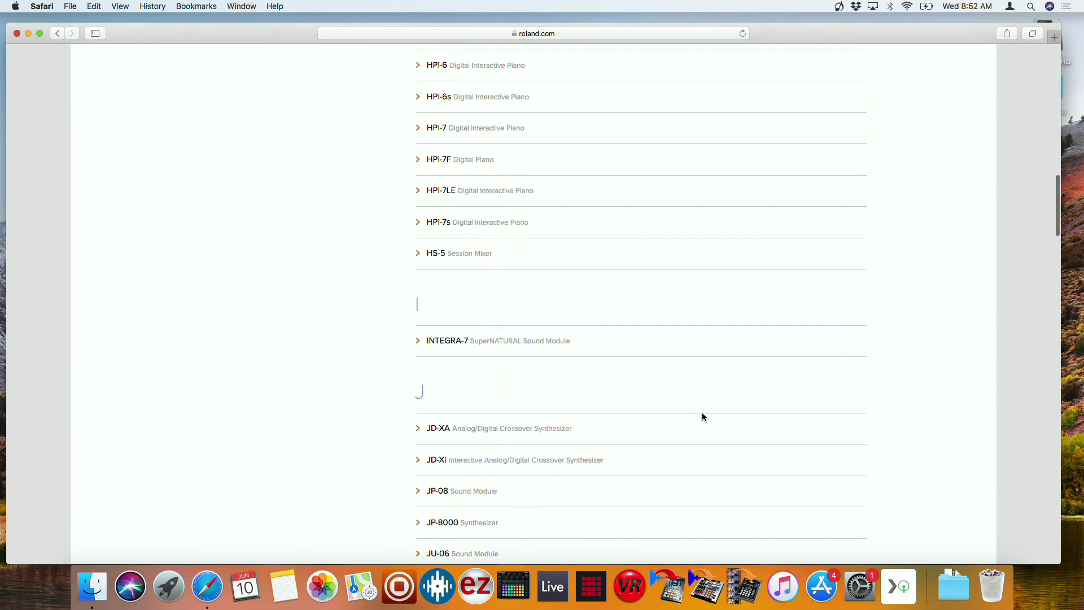
pyautogui.scroll(-20, 702, 416)
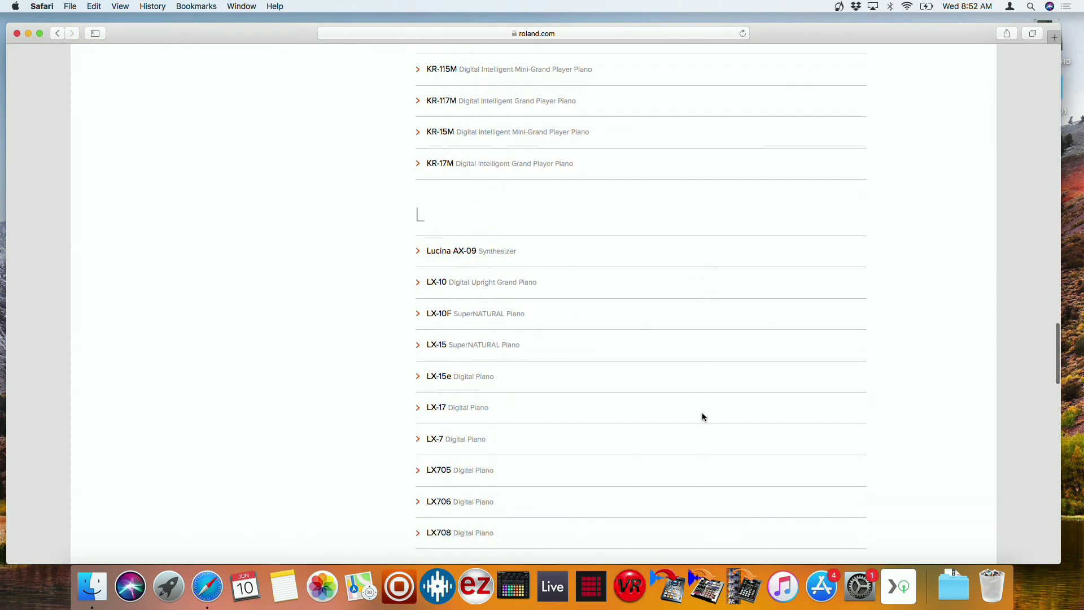
pyautogui.scroll(-2, 702, 417)
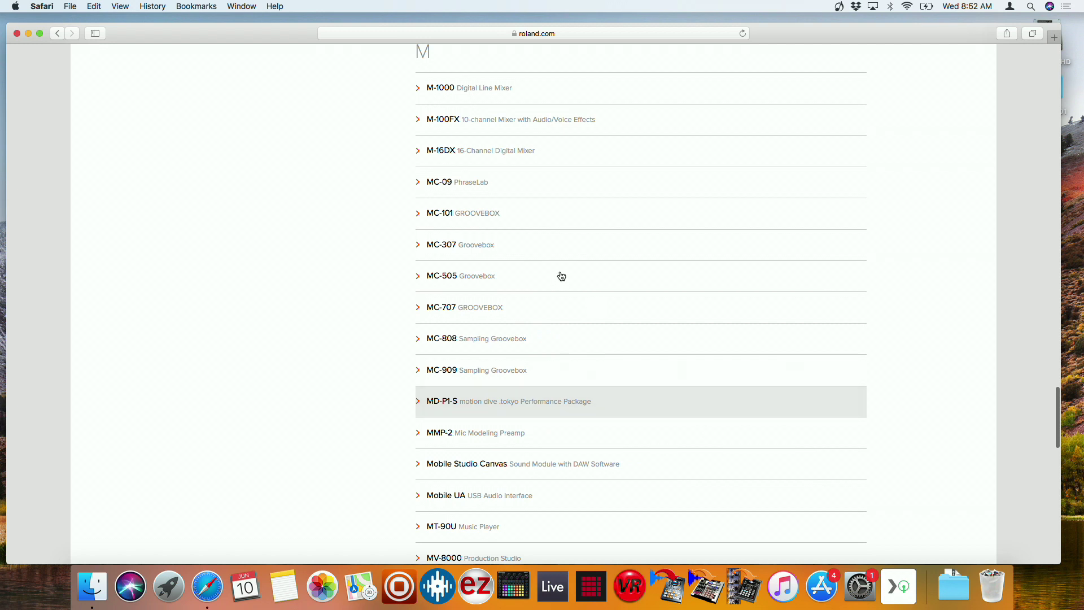
pyautogui.click(472, 225)
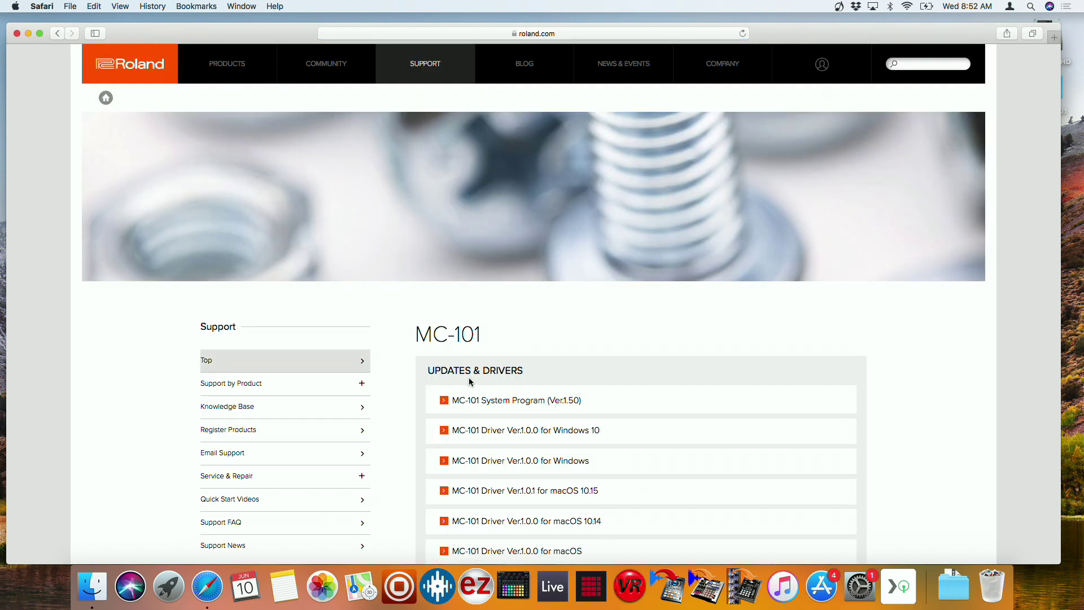
# Step: Open the MC-101 System Program (Ver.1.50) page and read through its update history and update procedure down to the licence agreement
pyautogui.scroll(-5, 518, 373)
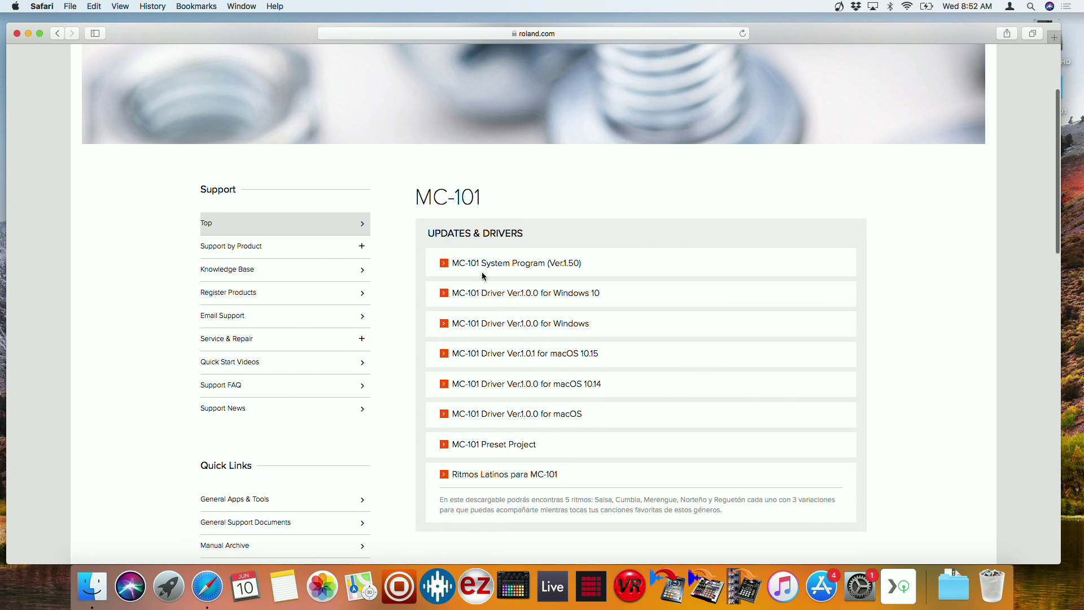
pyautogui.click(565, 266)
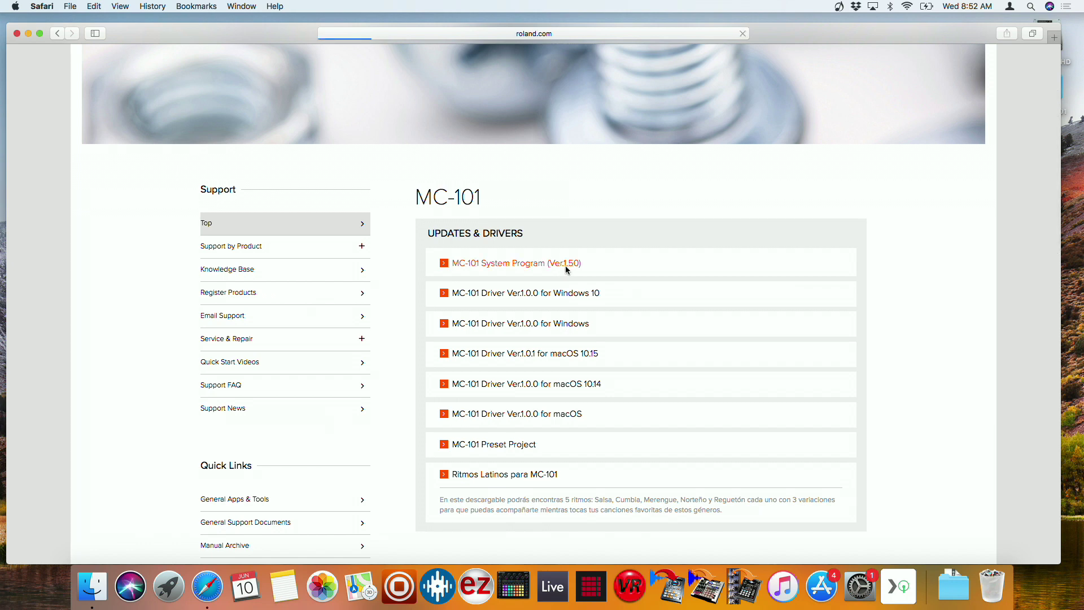
pyautogui.scroll(-2, 567, 270)
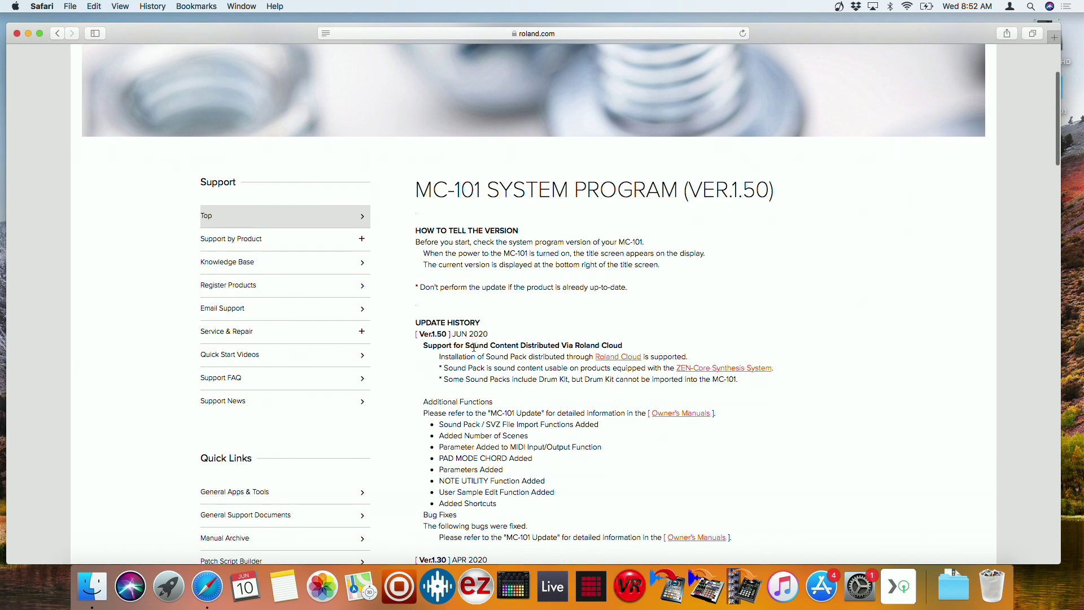
pyautogui.scroll(-3, 476, 347)
pyautogui.scroll(-1, 476, 347)
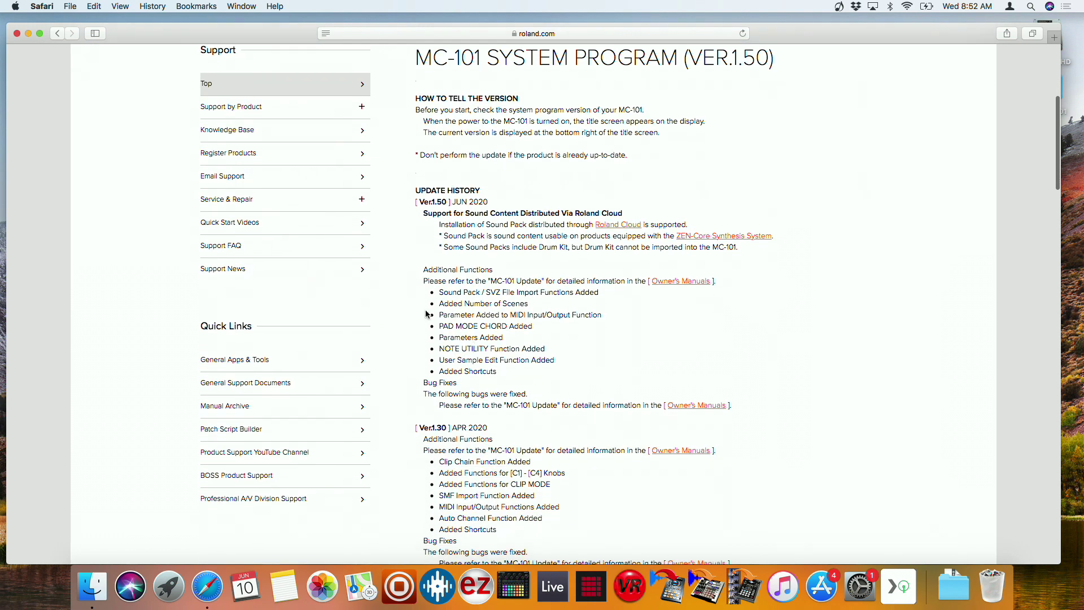
pyautogui.scroll(-4, 563, 394)
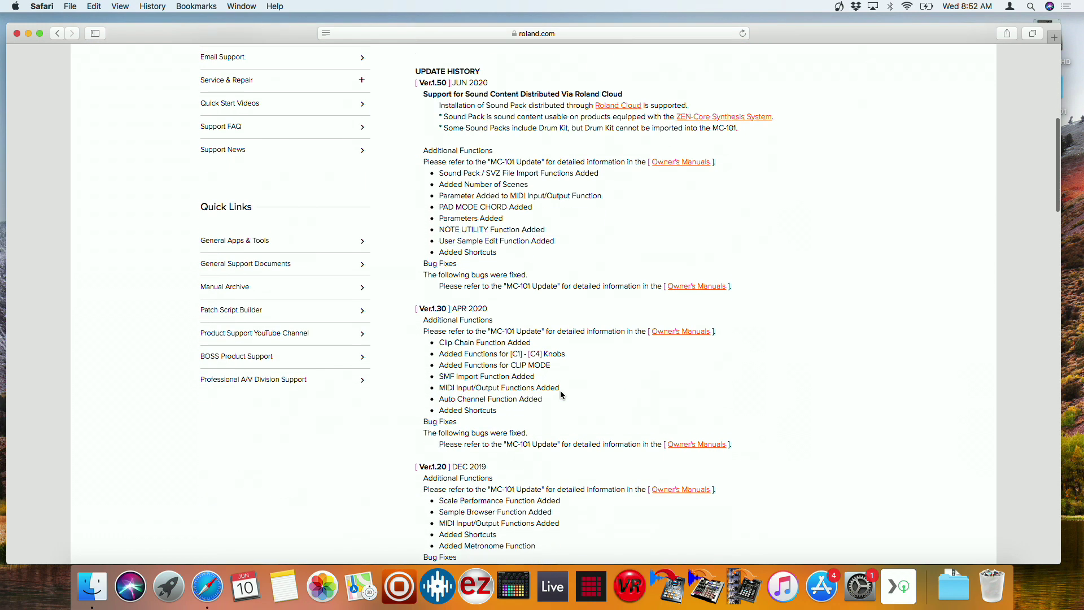
pyautogui.scroll(-15, 612, 449)
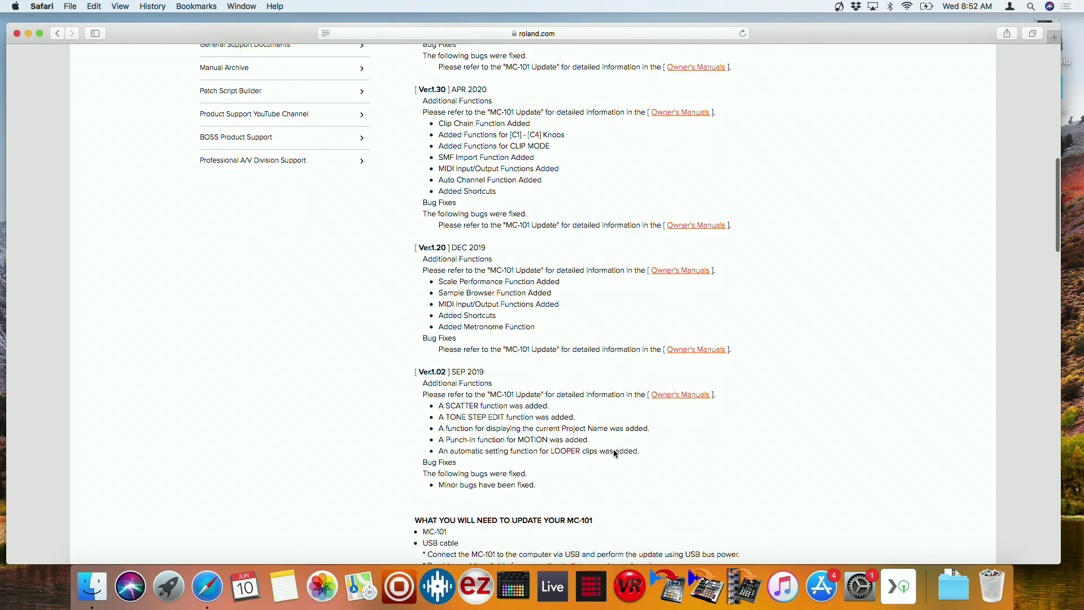
pyautogui.scroll(-15, 615, 453)
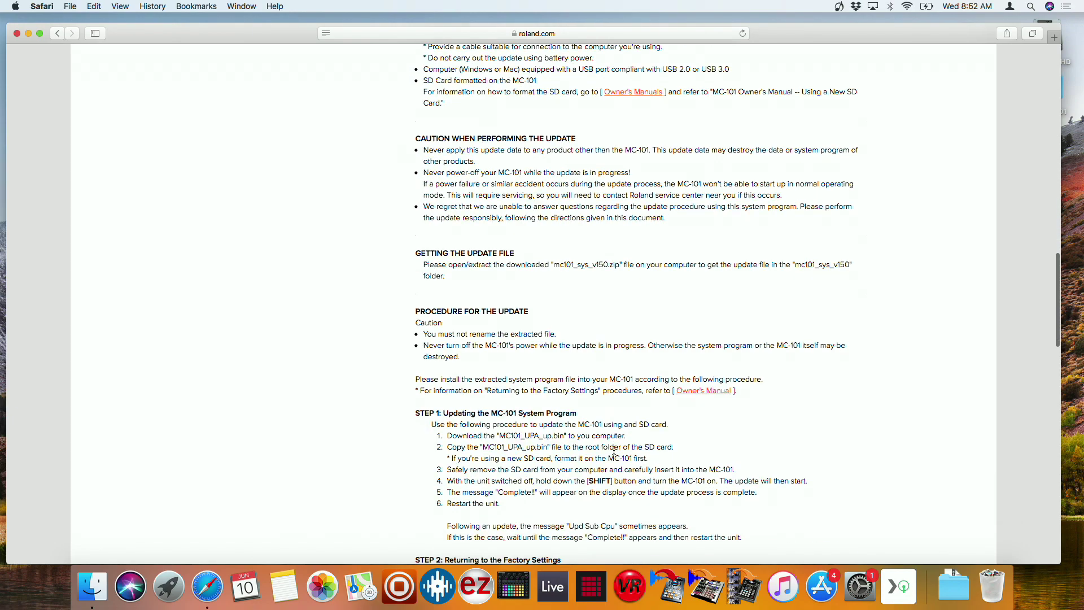
pyautogui.scroll(-5, 615, 453)
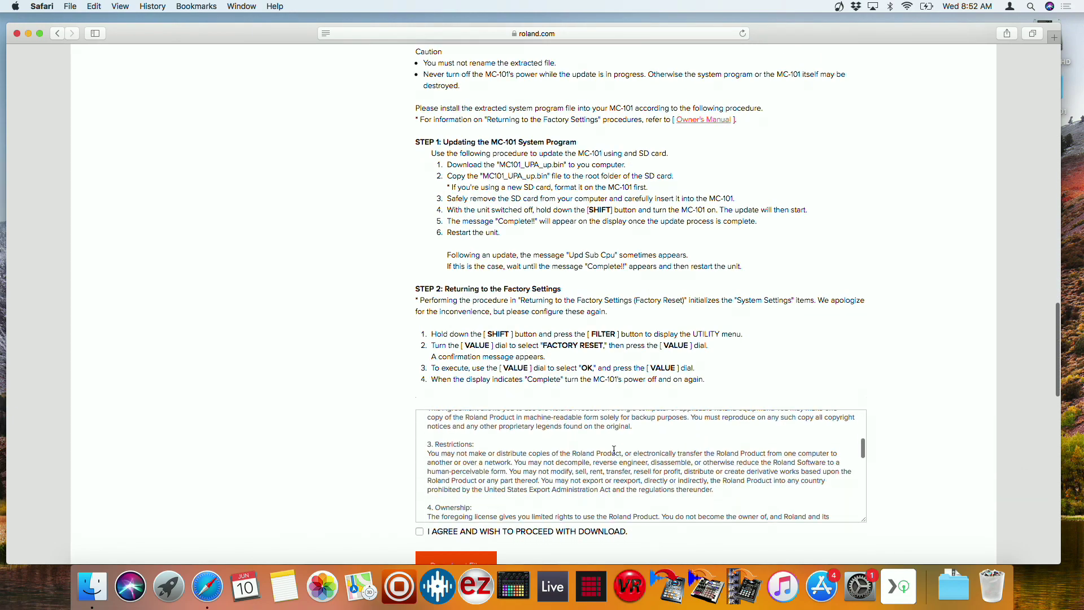
pyautogui.scroll(-2, 622, 359)
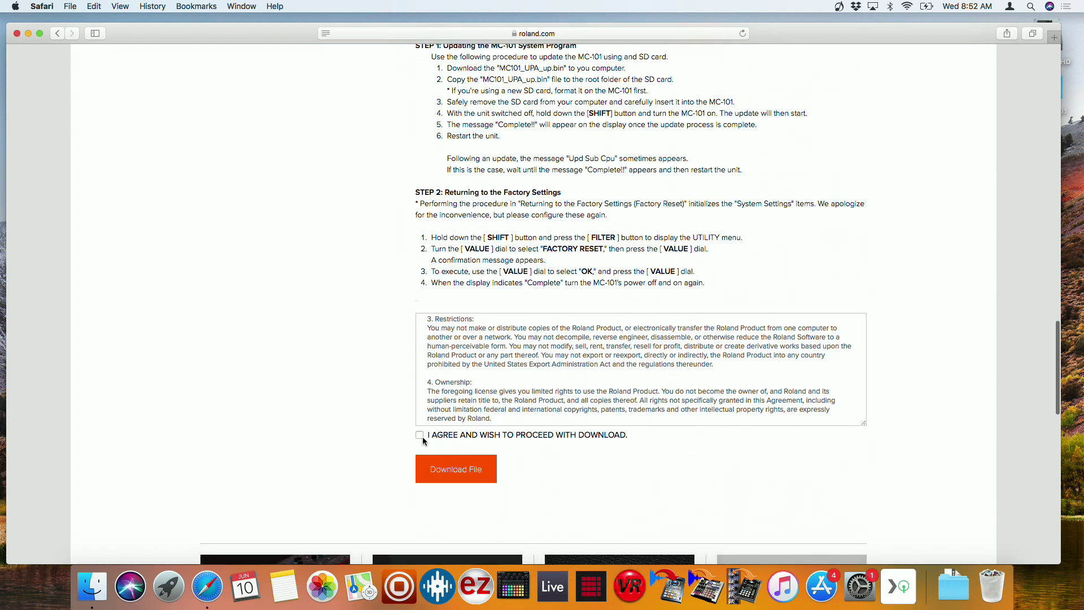
# Step: Accept the licence agreement, download the MC-101 update file and show the list of downloads
pyautogui.click(420, 435)
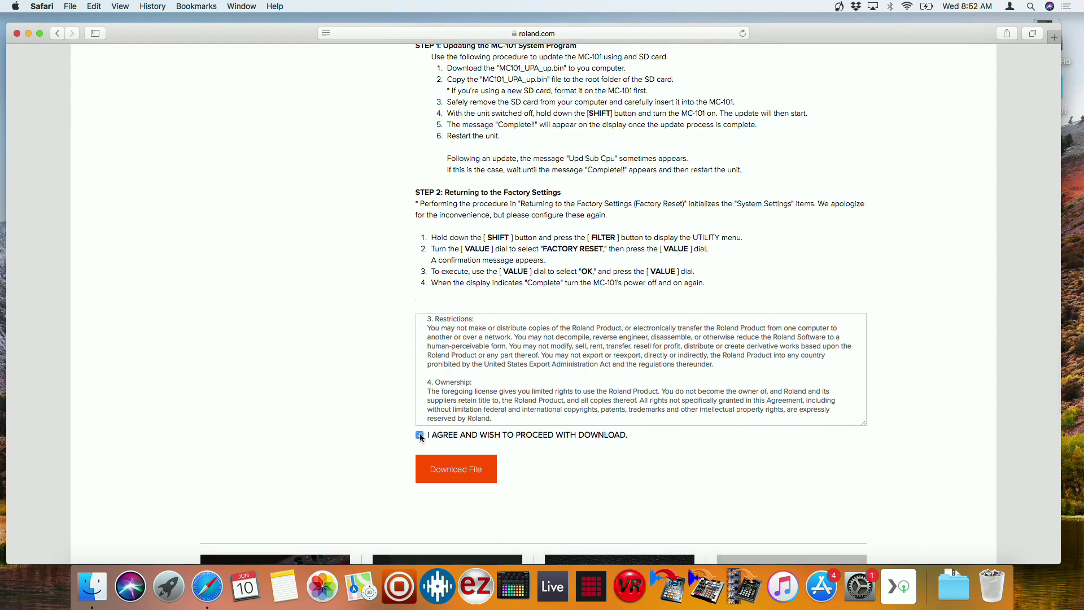
pyautogui.click(434, 470)
pyautogui.click(981, 35)
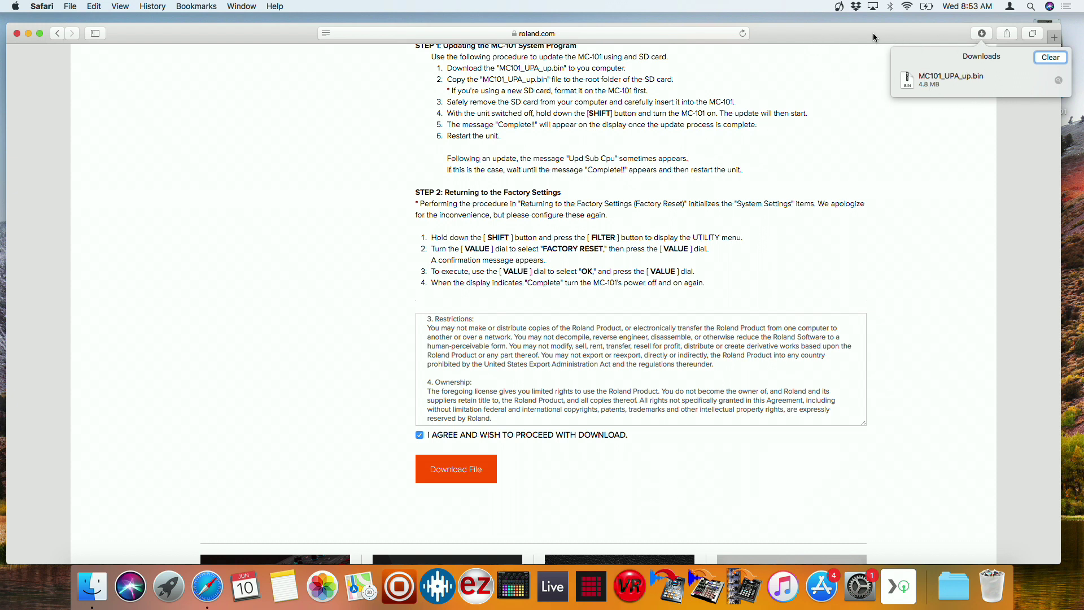
# Step: Move the browser window aside, place the downloaded MC101_UPA_up.bin on the desktop and restore the window's position
pyautogui.moveTo(870, 42); pyautogui.dragTo(641, 83)
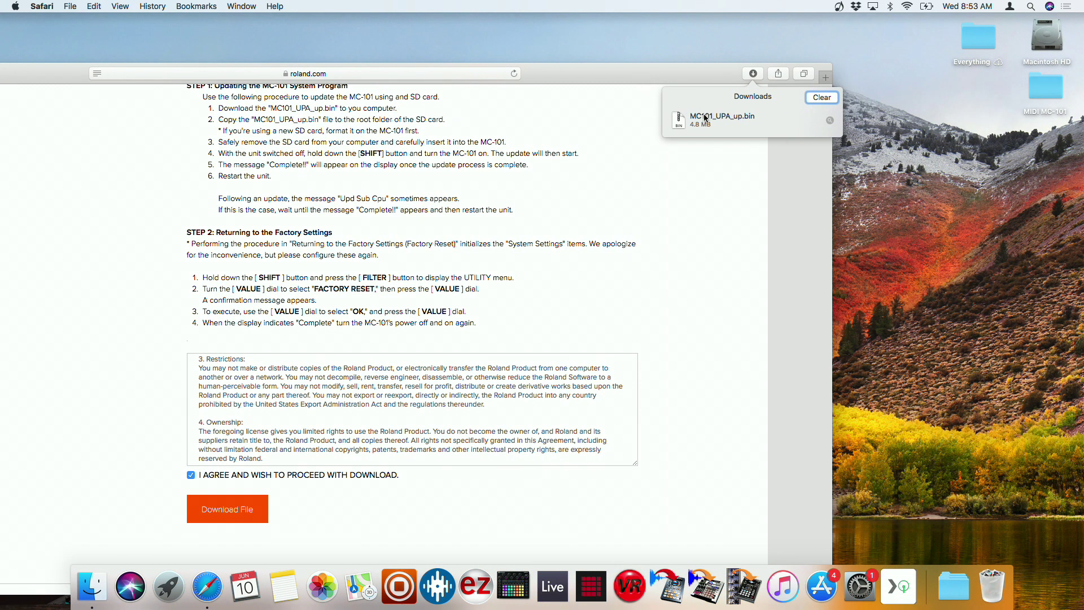
pyautogui.moveTo(704, 118); pyautogui.dragTo(949, 166)
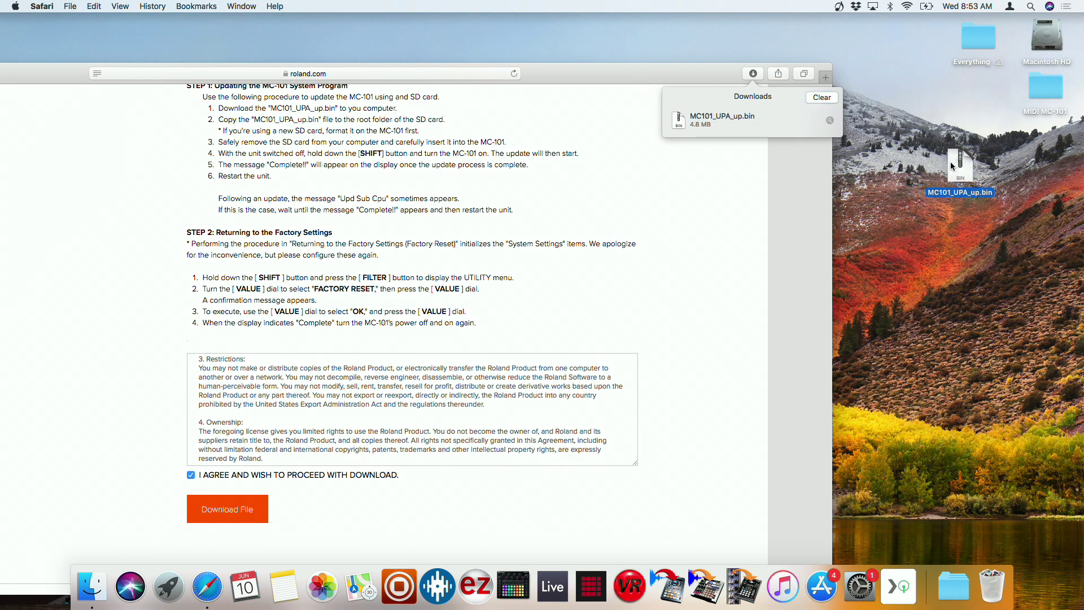
pyautogui.doubleClick(554, 73)
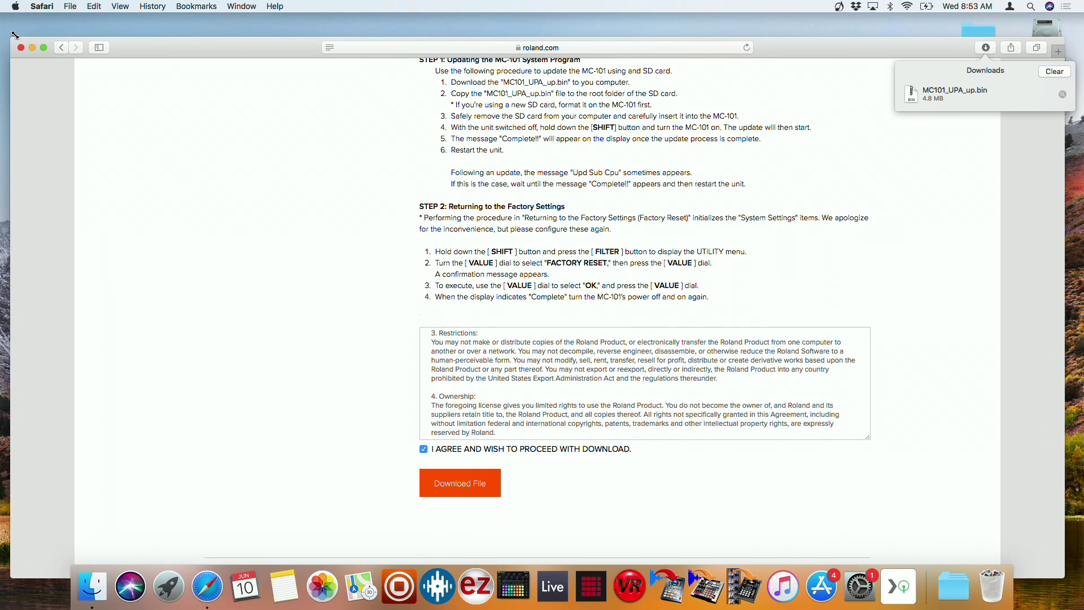
# Step: Minimise the browser window and copy MC101_UPA_up.bin from the desktop onto the MC-101 SD card
pyautogui.click(32, 48)
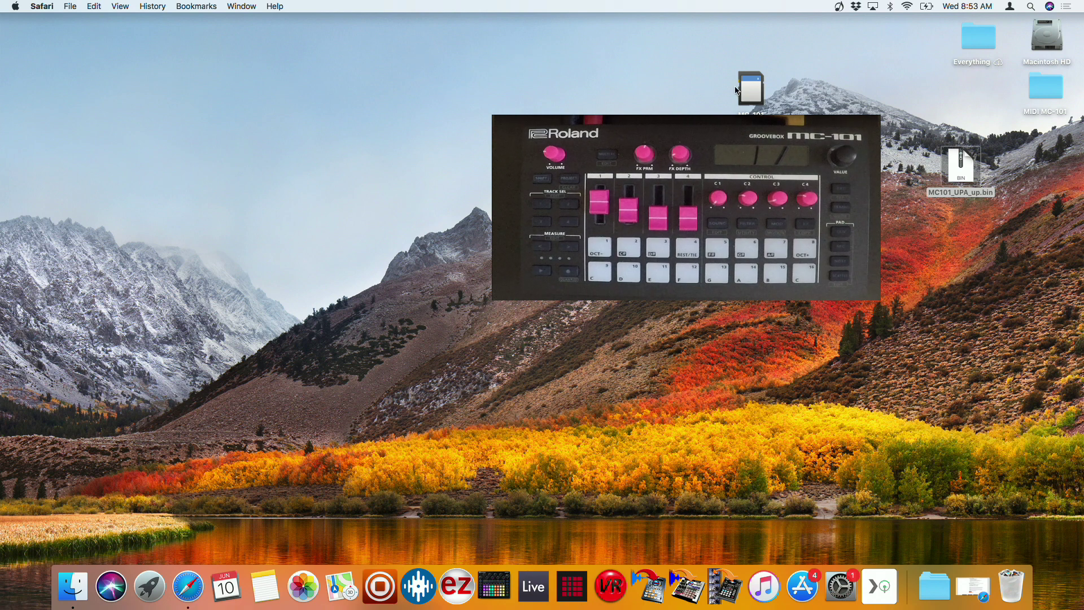
pyautogui.moveTo(739, 89); pyautogui.dragTo(989, 344)
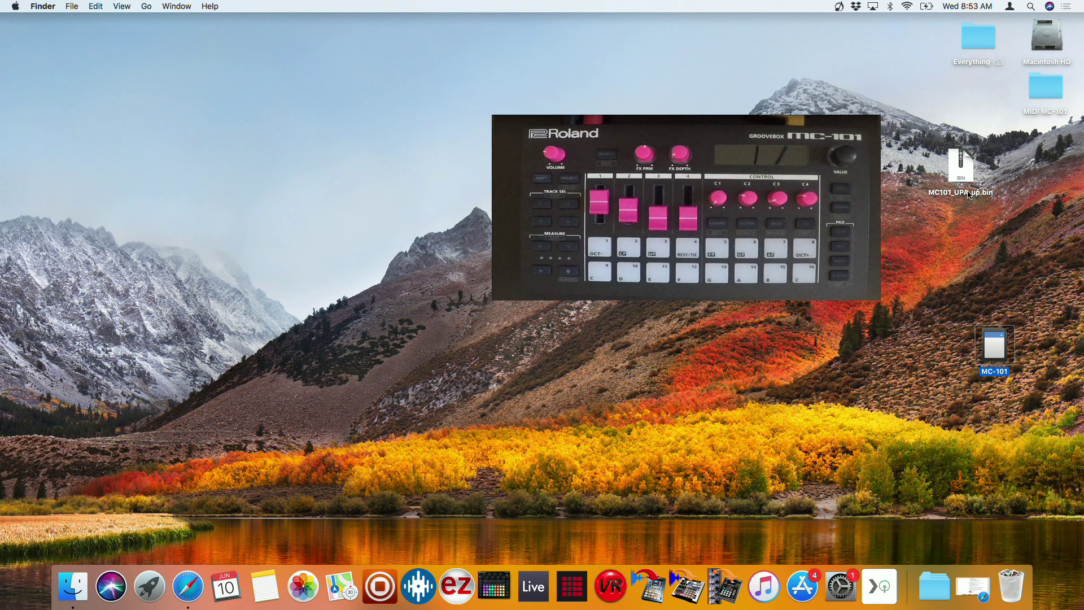
pyautogui.moveTo(960, 196); pyautogui.dragTo(1003, 347)
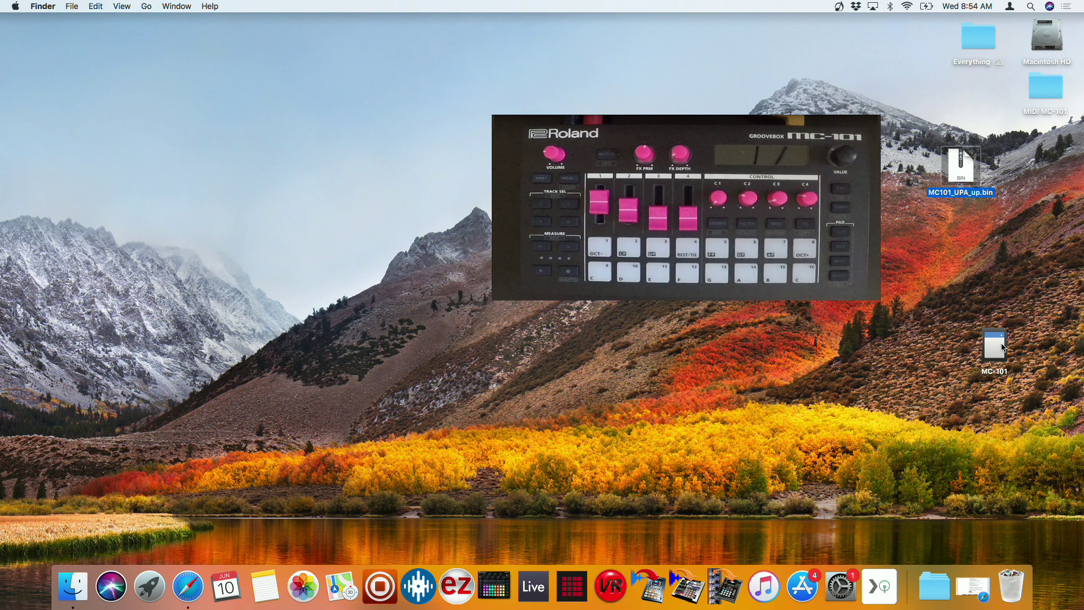
# Step: Open the MC-101 SD card, delete RPG69_UPA_up.bin from it and select MC101_UPA_up.bin
pyautogui.doubleClick(1003, 347)
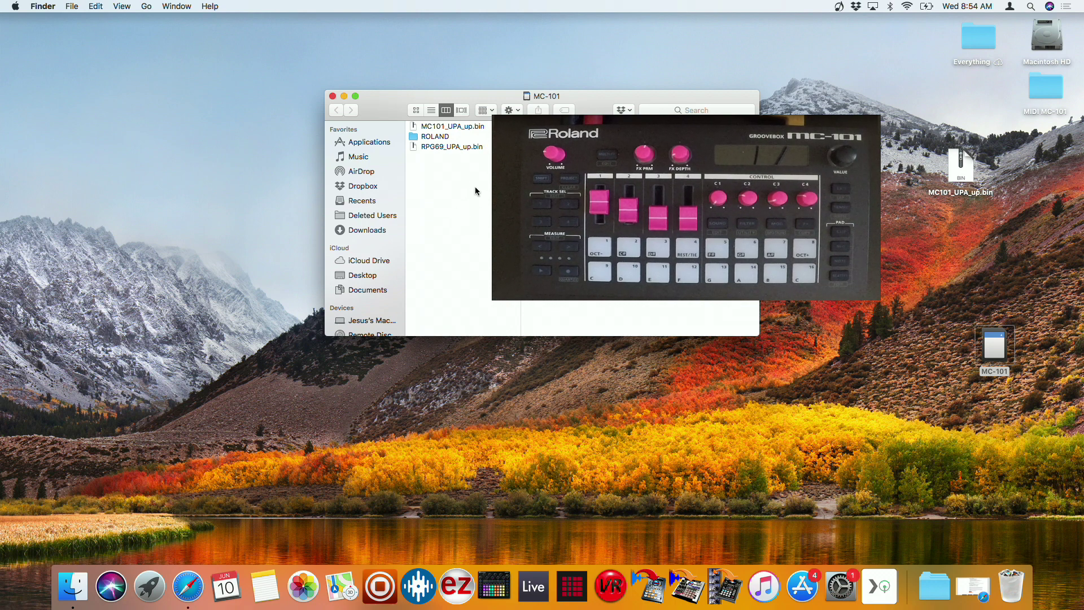
pyautogui.click(461, 148)
pyautogui.press('super+BackSpace')
pyautogui.click(472, 127)
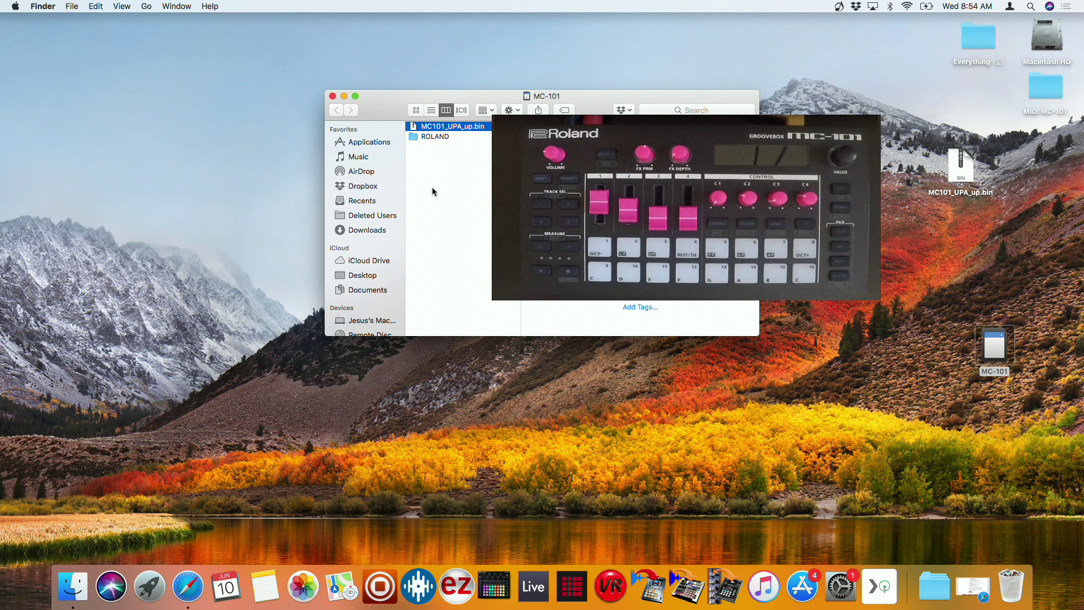
# Step: Close the SD card's window and eject the MC-101 card
pyautogui.click(332, 97)
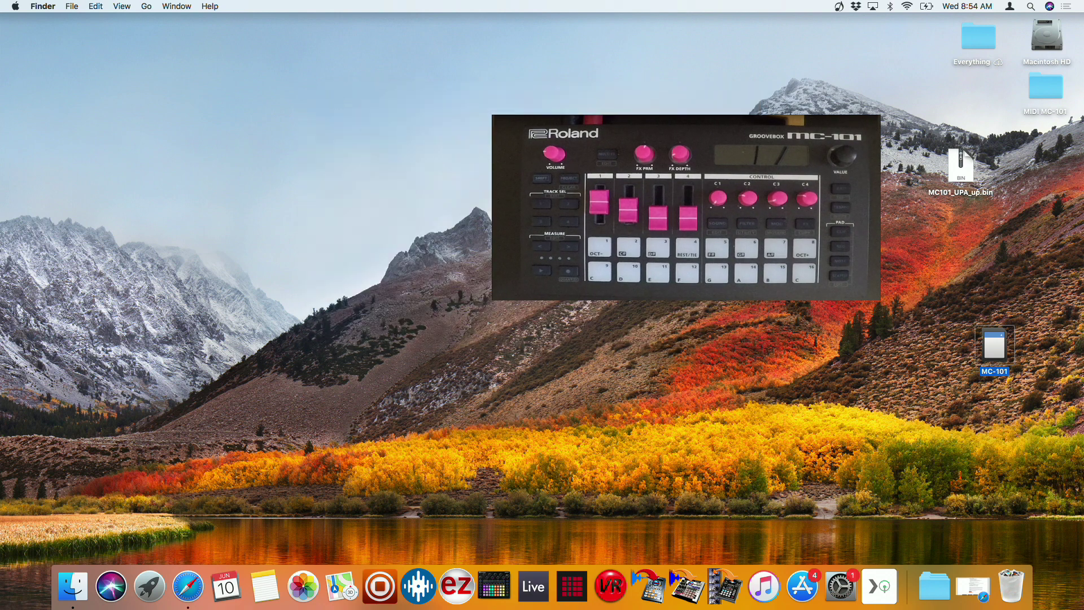
pyautogui.rightClick(998, 343)
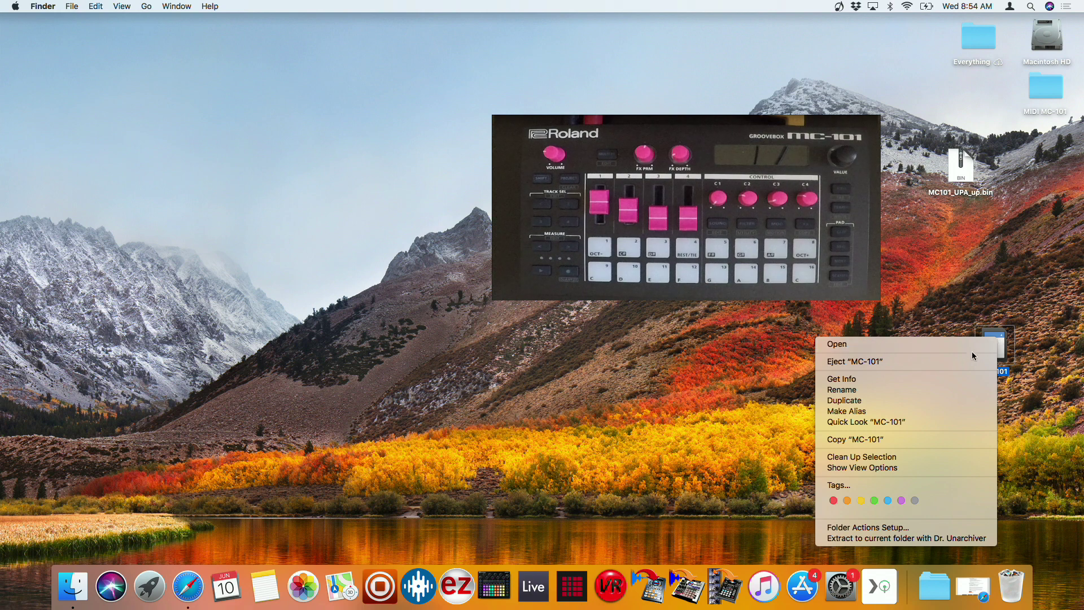
pyautogui.click(959, 361)
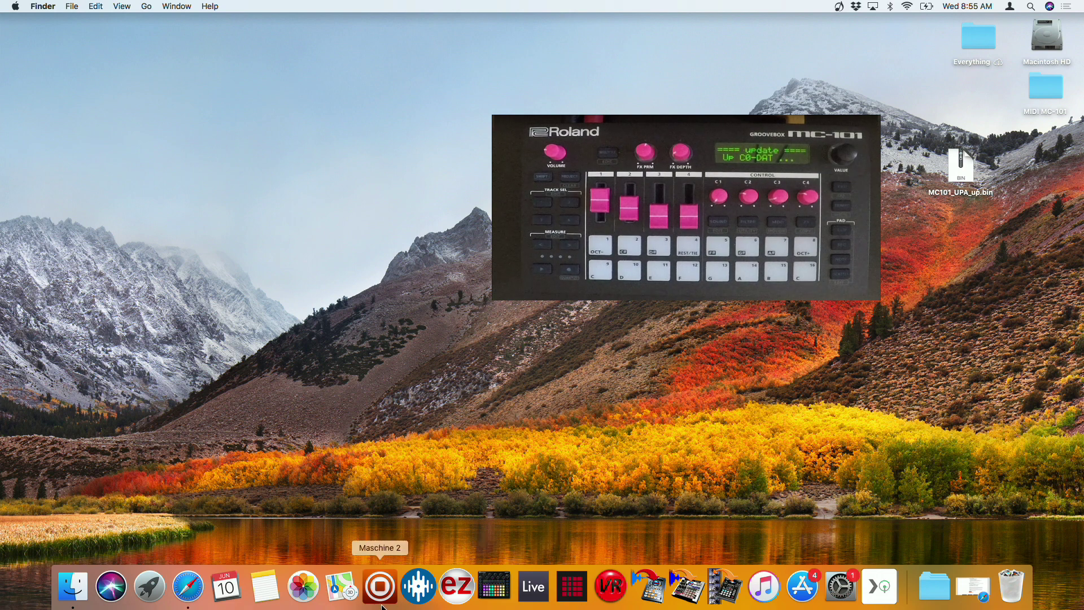
# Step: Return to the Safari page and review the Ver.1.50 additional functions, highlighting the Sound Pack / SVZ File Import and PAD MODE CHORD entries
pyautogui.click(972, 586)
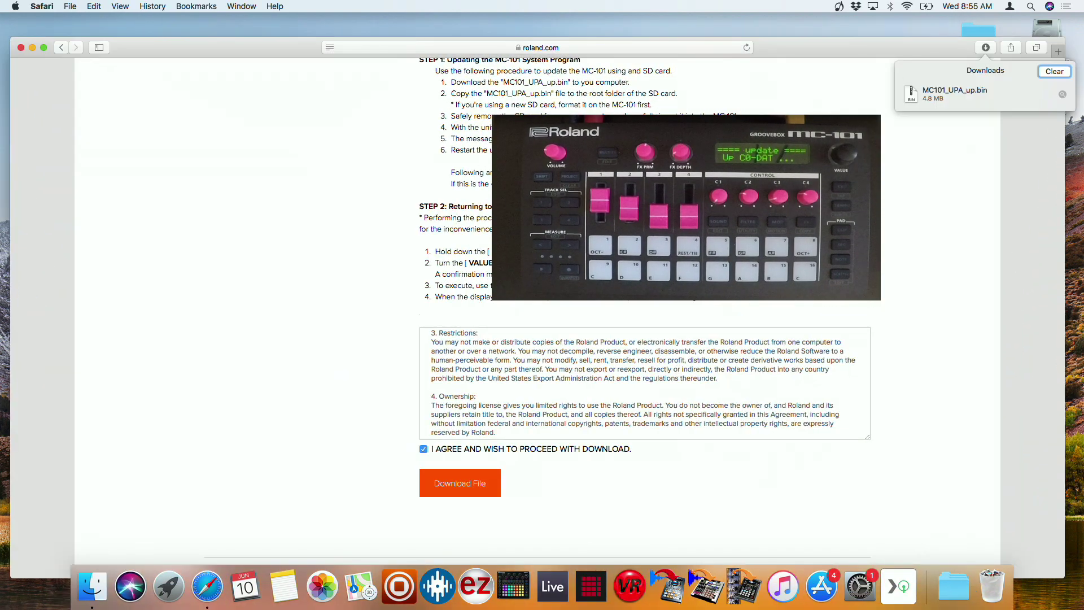
pyautogui.scroll(8, 678, 370)
pyautogui.scroll(12, 678, 370)
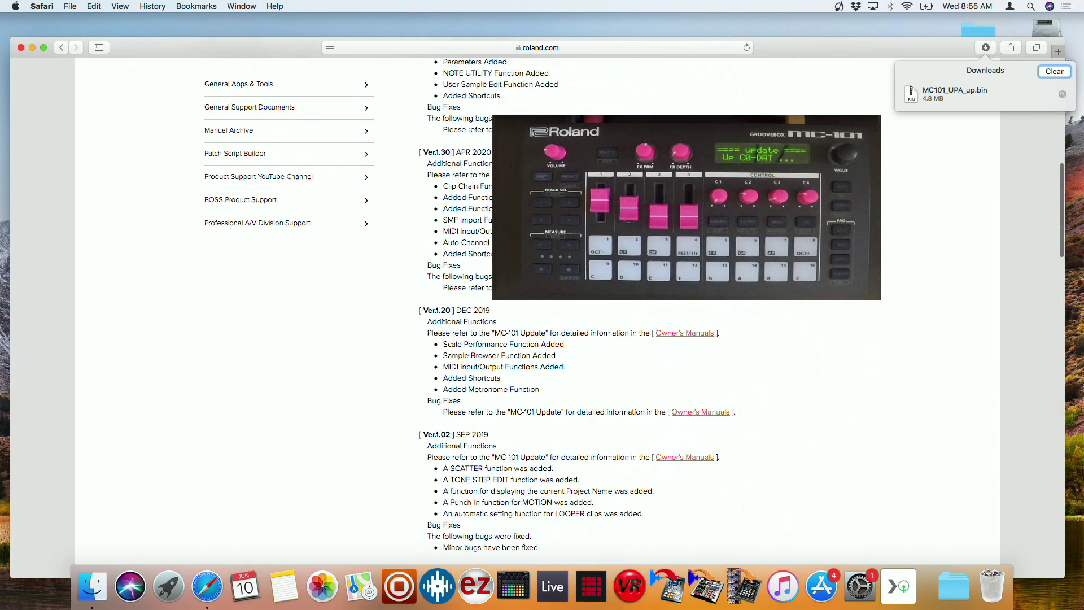
pyautogui.scroll(-2, 574, 306)
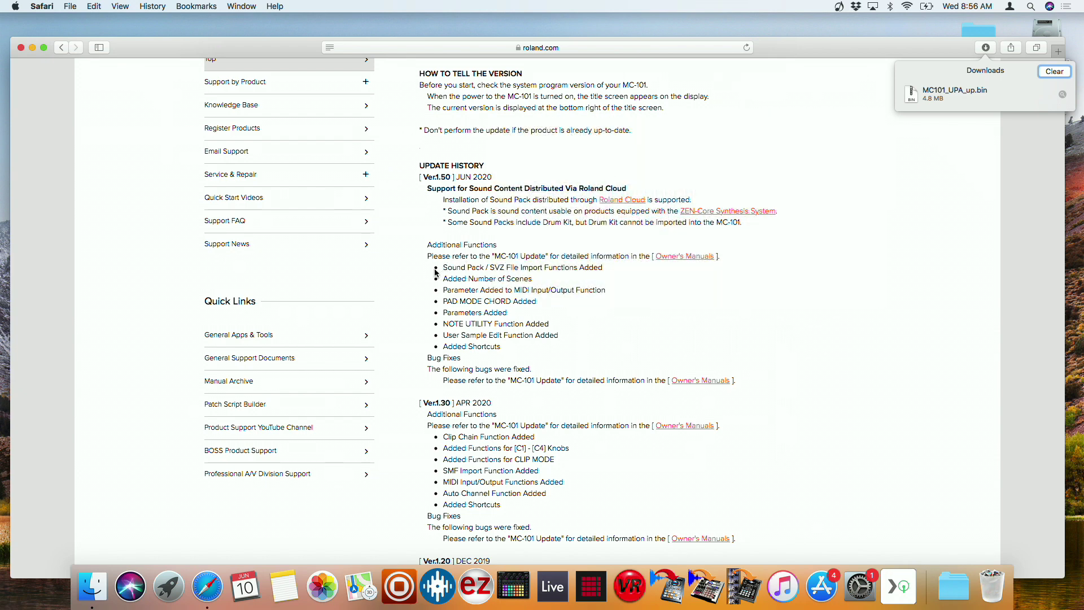
pyautogui.moveTo(438, 269); pyautogui.dragTo(609, 265)
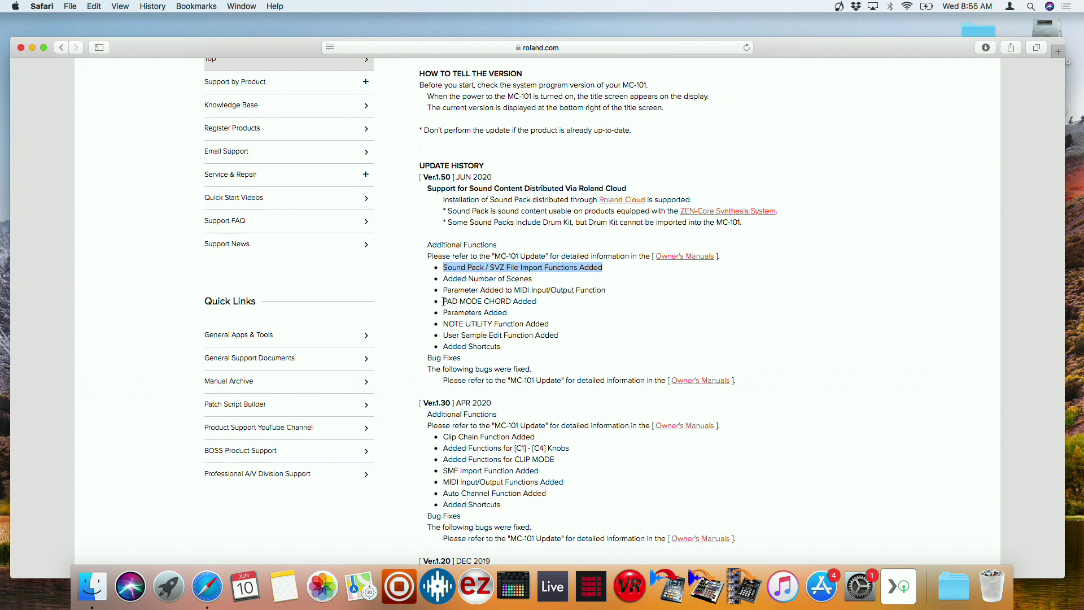
pyautogui.moveTo(443, 302); pyautogui.dragTo(540, 299)
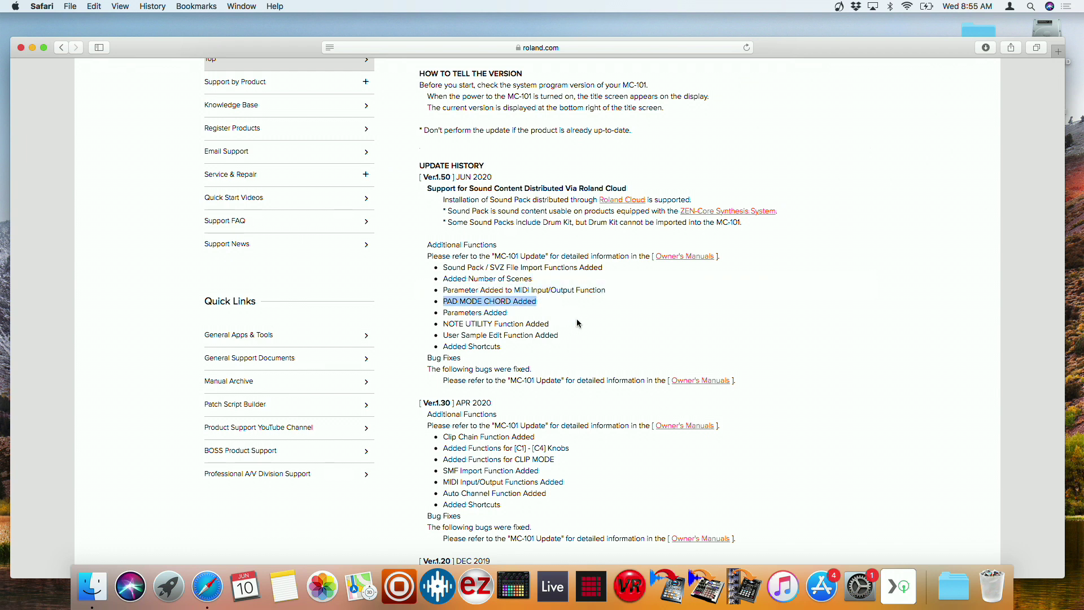
# Step: Open the Ver.1.50 owner's manuals link, choose [English] MC-101 Update, accept the license agreement and download the file
pyautogui.click(667, 258)
pyautogui.scroll(-3, 769, 328)
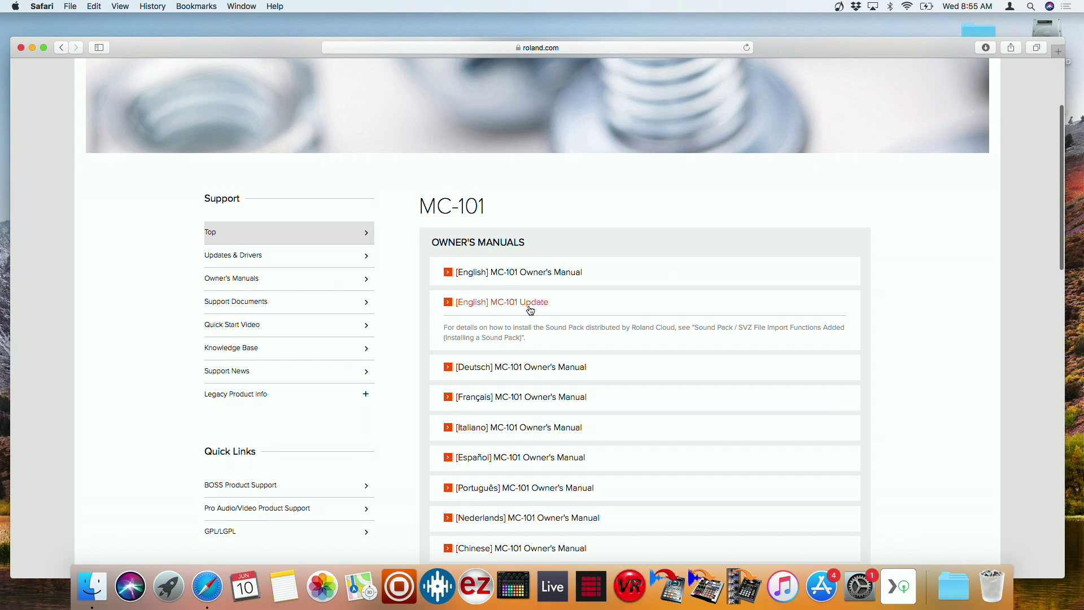
pyautogui.click(529, 307)
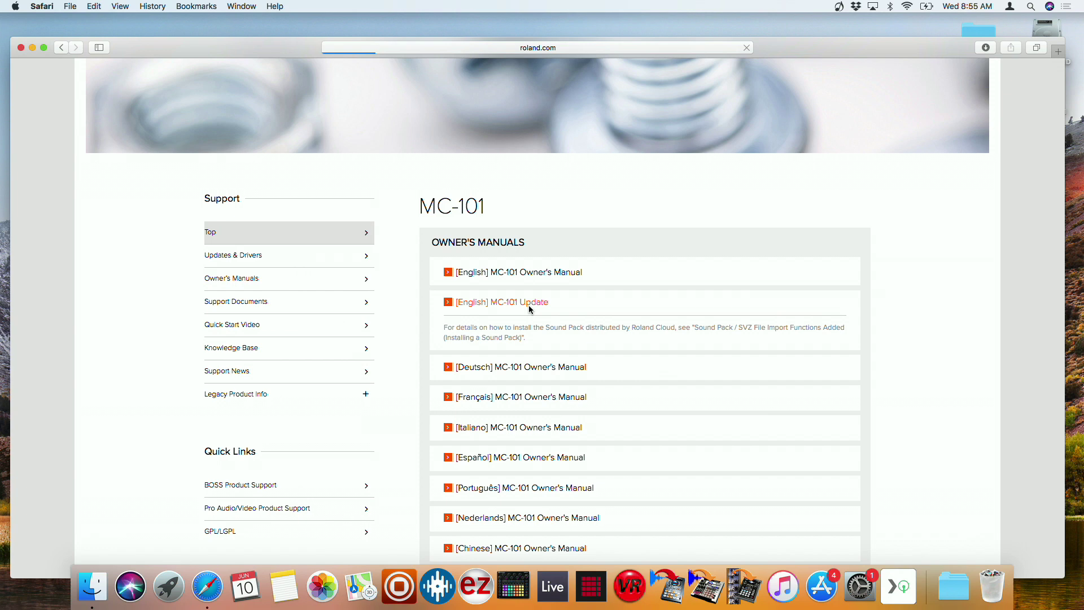
pyautogui.scroll(-5, 529, 305)
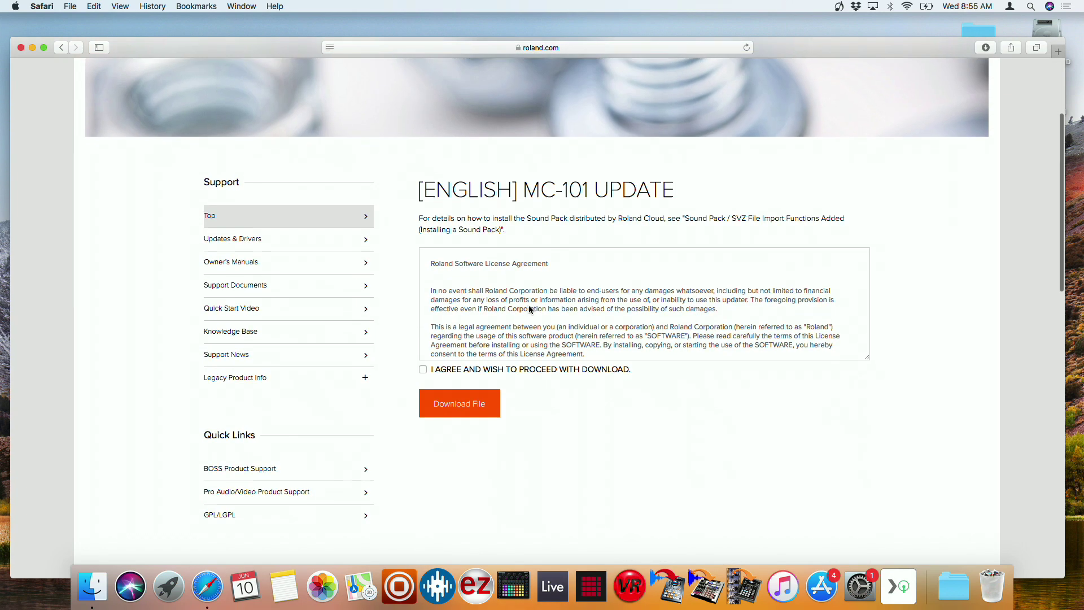
pyautogui.click(424, 346)
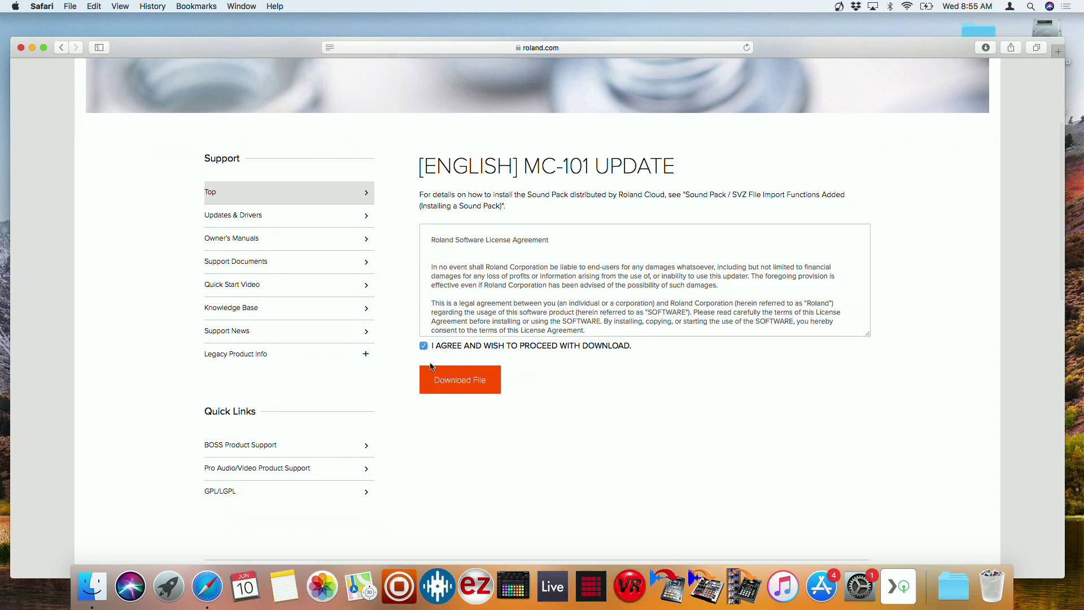
pyautogui.click(438, 381)
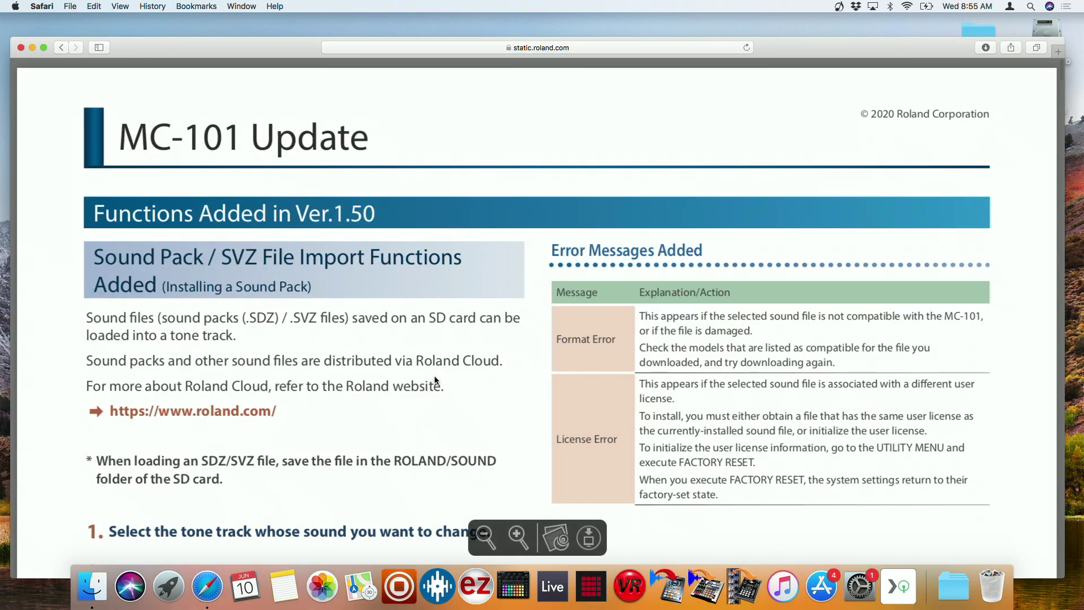
# Step: Skim the MC-101 Update document through the functions added in Ver.1.50, Ver.1.30 and Ver.1.20 and return to its first page
pyautogui.scroll(-2, 558, 317)
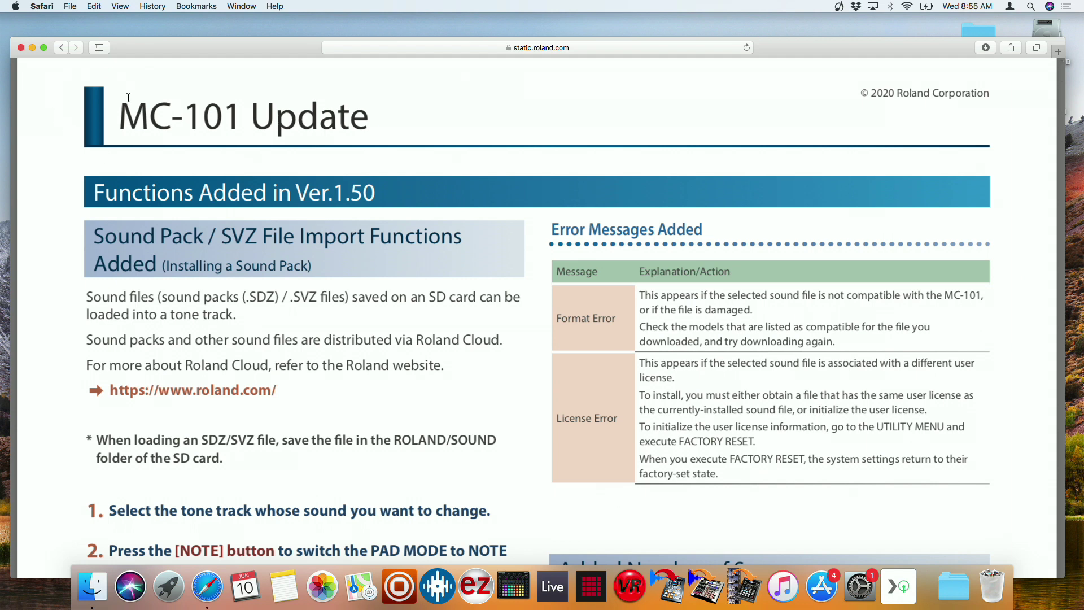
pyautogui.scroll(-1, 332, 141)
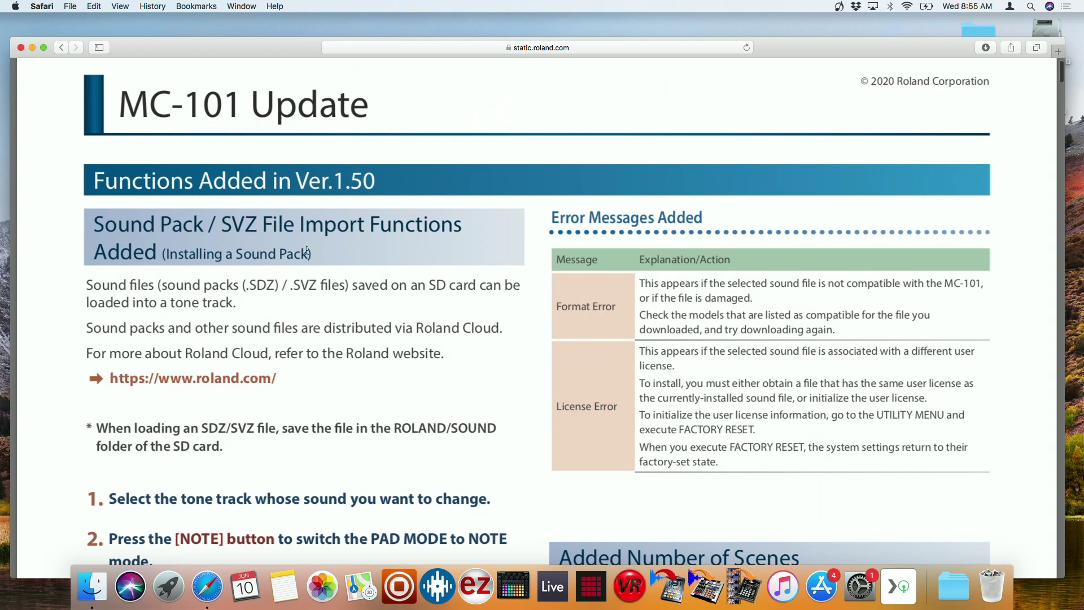
pyautogui.scroll(-20, 307, 250)
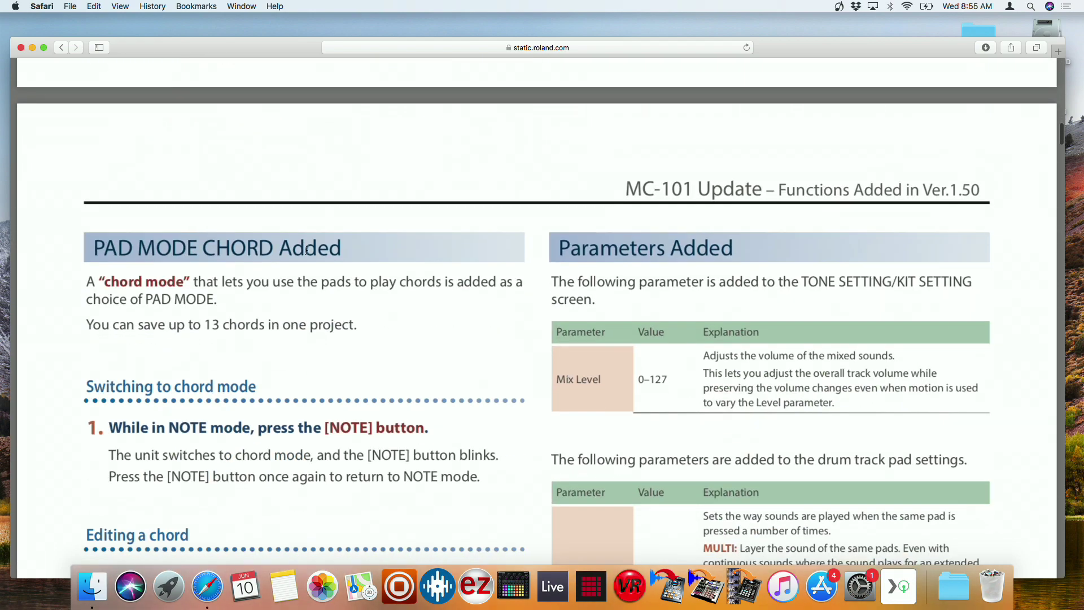
pyautogui.scroll(-15, 307, 250)
pyautogui.scroll(20, 306, 250)
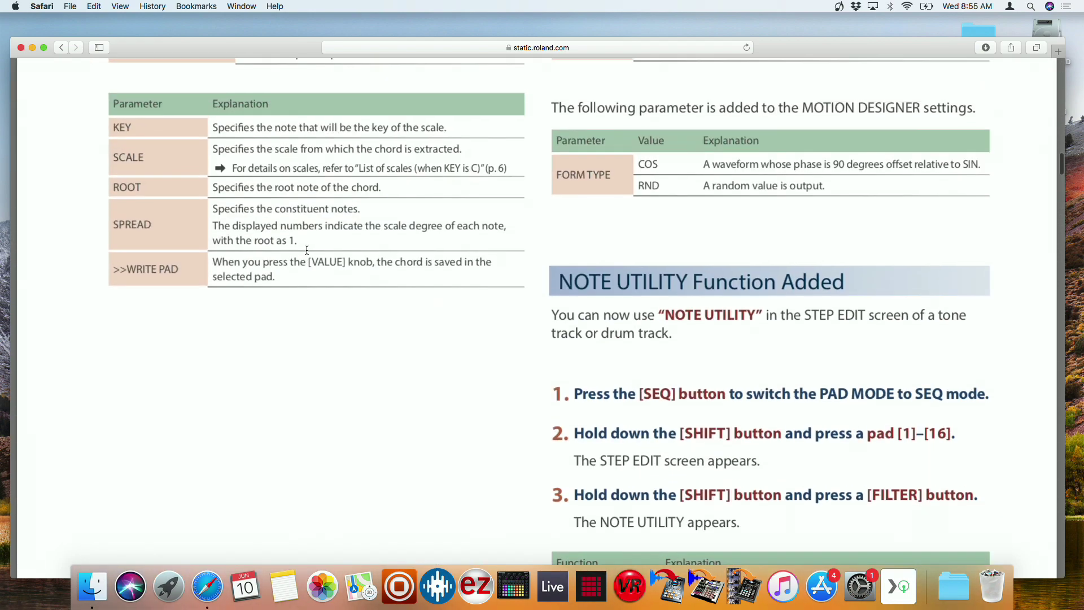
pyautogui.scroll(-20, 306, 250)
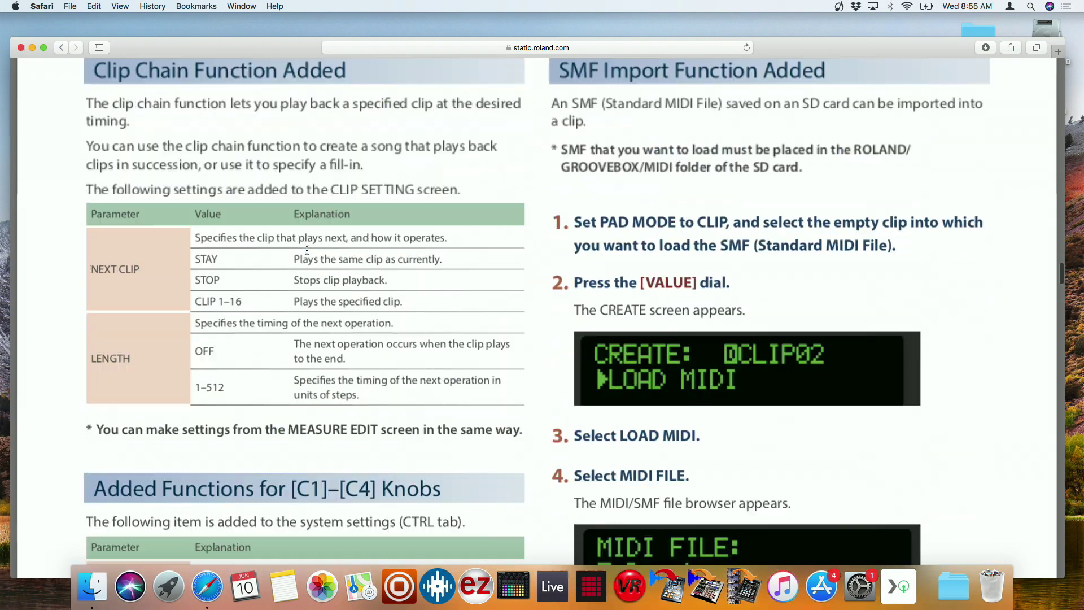
pyautogui.scroll(3, 306, 250)
pyautogui.scroll(-20, 284, 258)
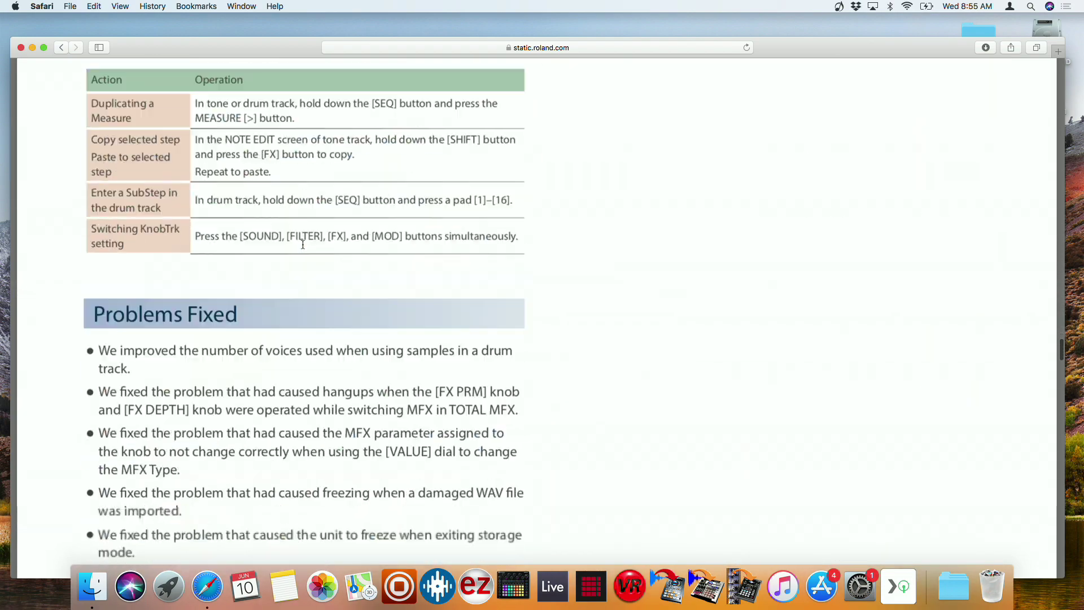
pyautogui.scroll(18, 303, 245)
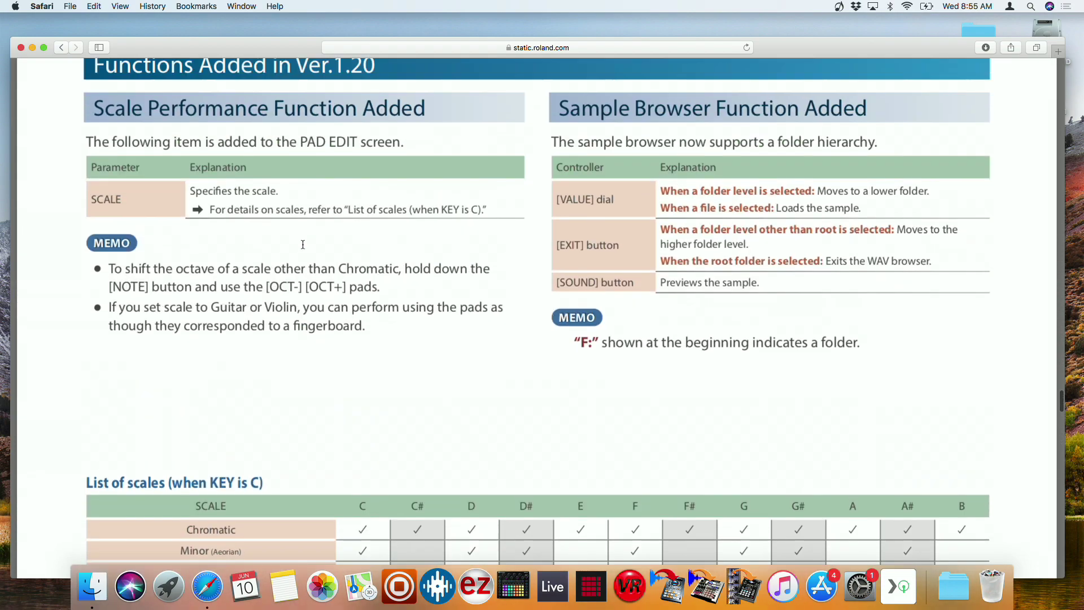
pyautogui.scroll(20, 303, 245)
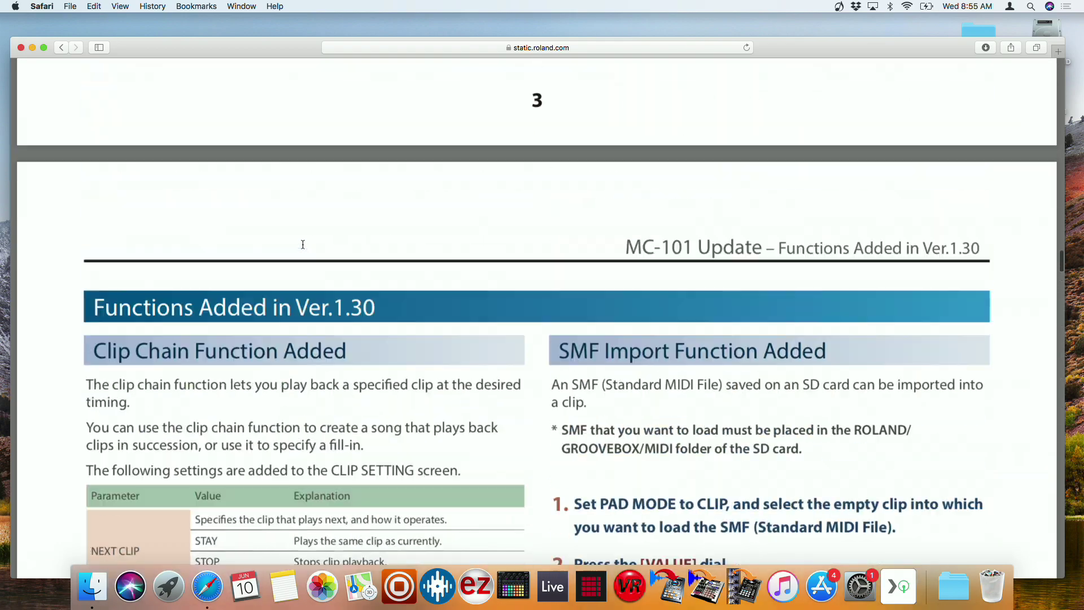
pyautogui.scroll(20, 303, 244)
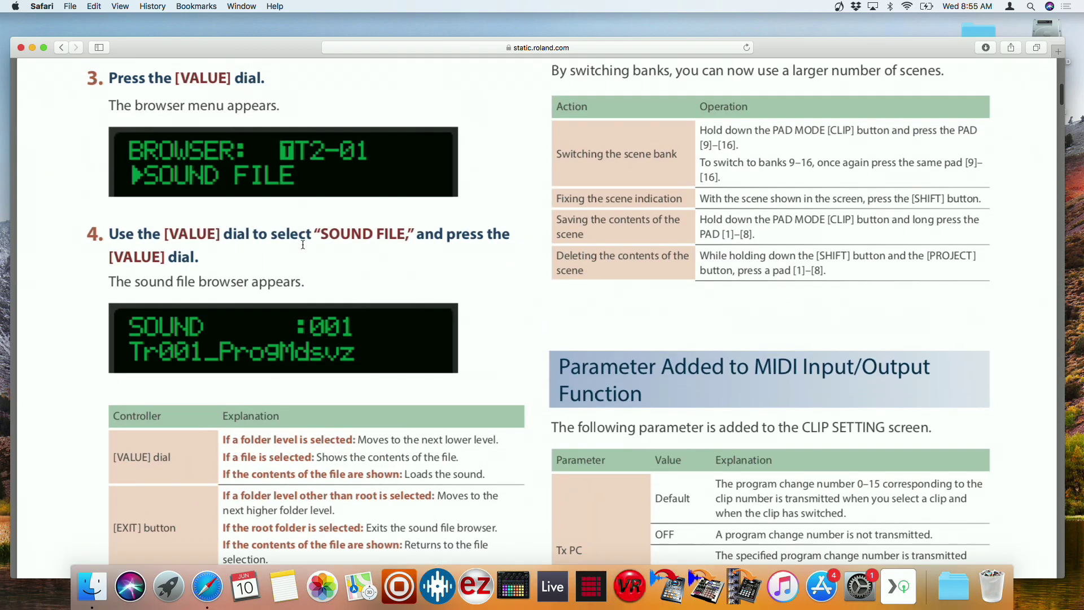
# Step: Read the Sound Pack / SVZ File Import instructions, including the required SD card folder and the sound file browser steps
pyautogui.scroll(-2, 303, 245)
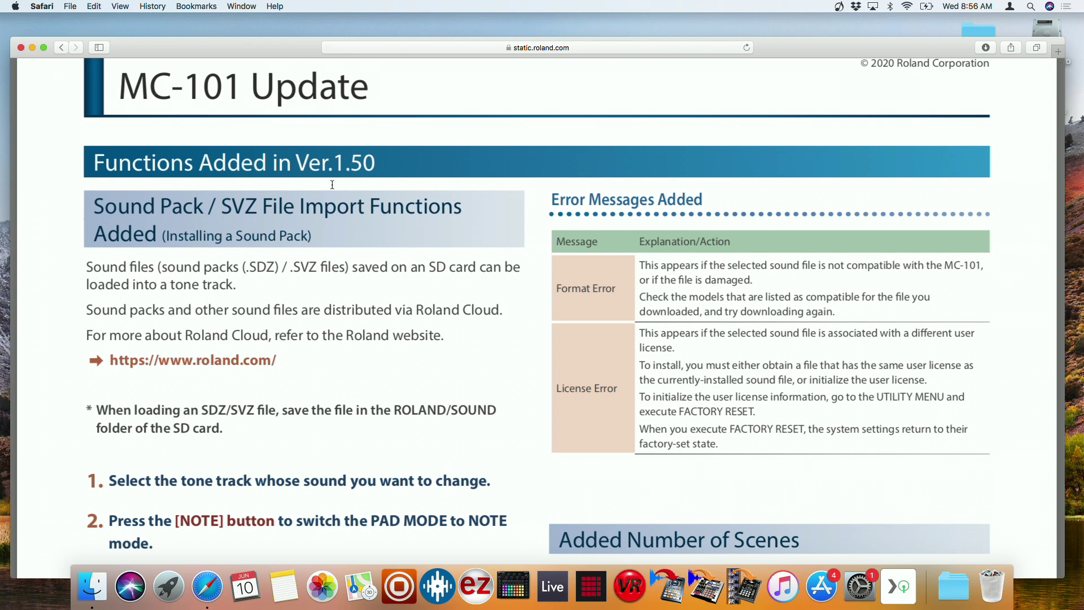
pyautogui.scroll(-10, 332, 184)
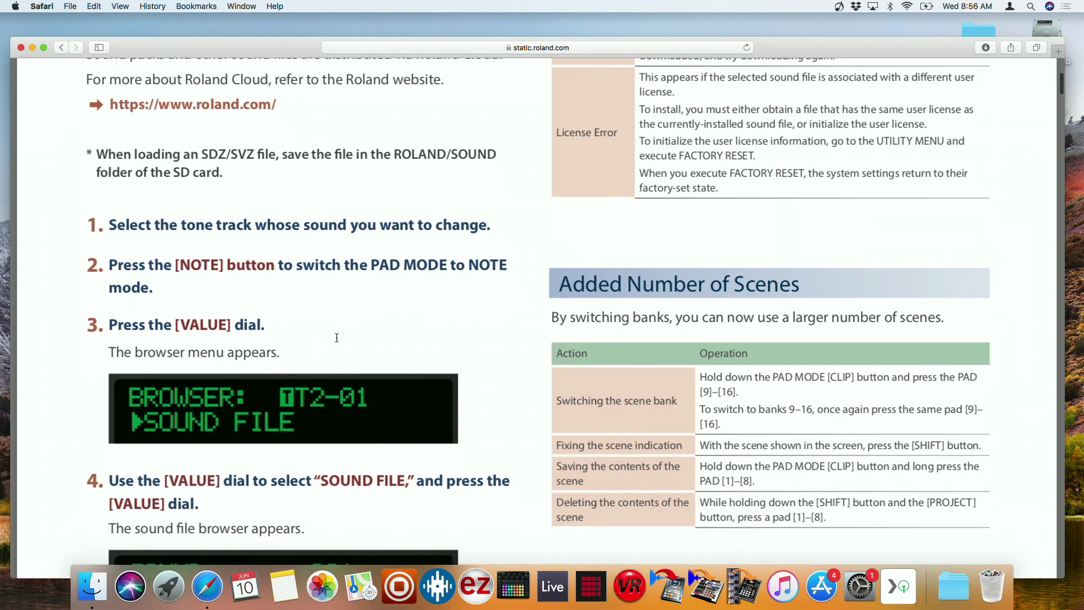
pyautogui.scroll(4, 240, 298)
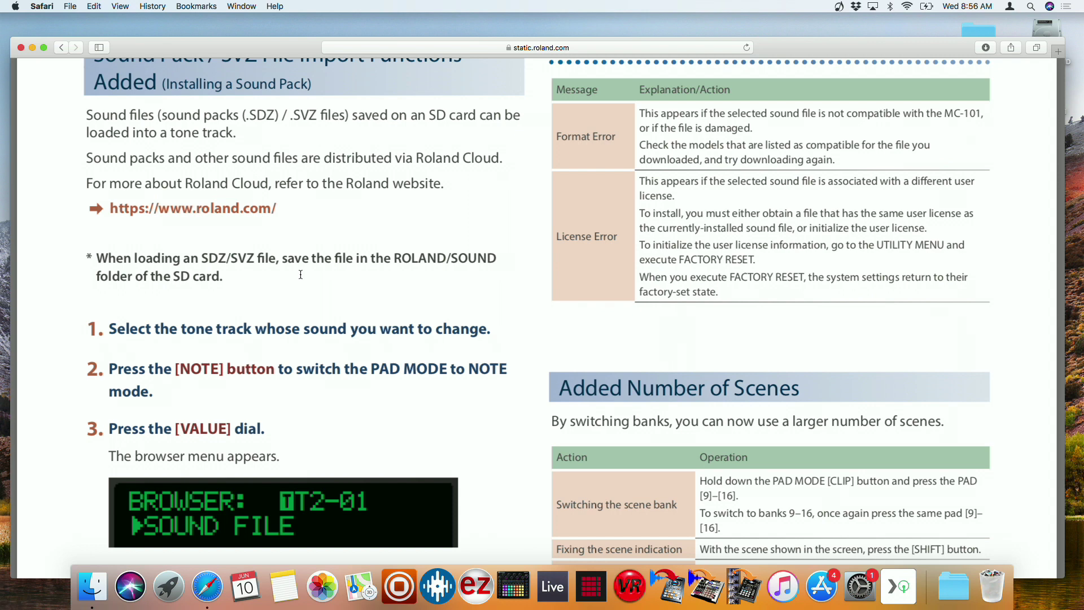
pyautogui.scroll(-2, 232, 348)
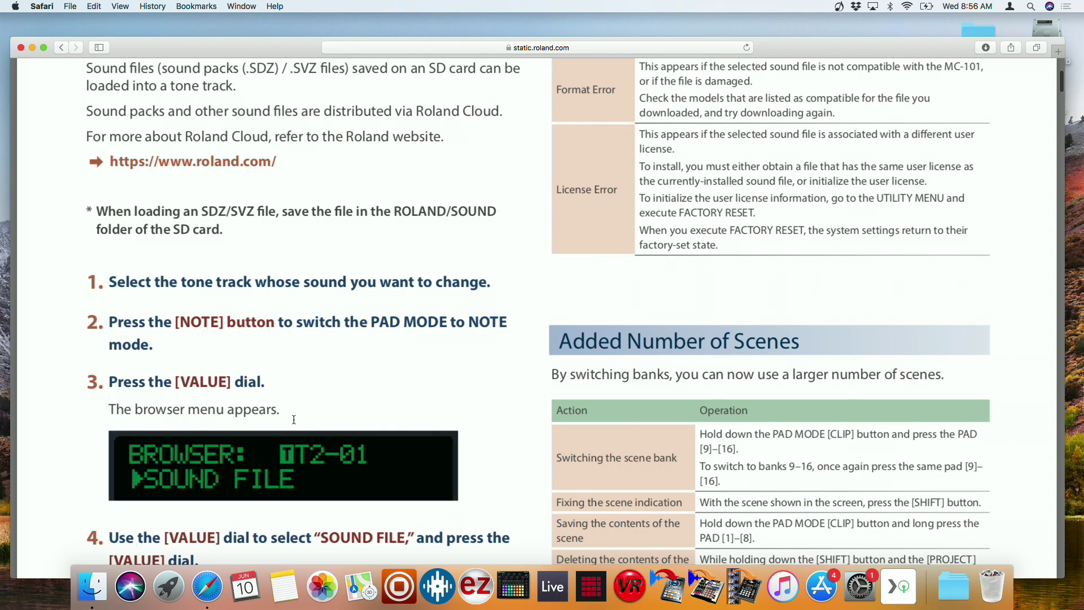
pyautogui.scroll(-5, 325, 349)
pyautogui.scroll(-2, 325, 349)
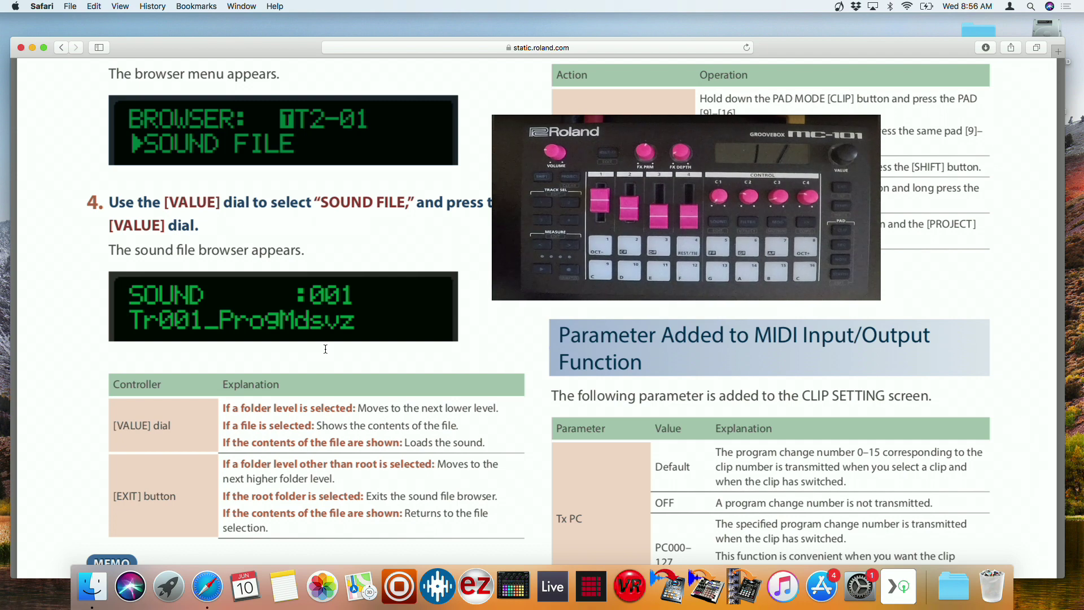
# Step: Minimise the browser window, copy the ROLAND folder from the MC-101 card to the desktop and close the card's window
pyautogui.click(32, 48)
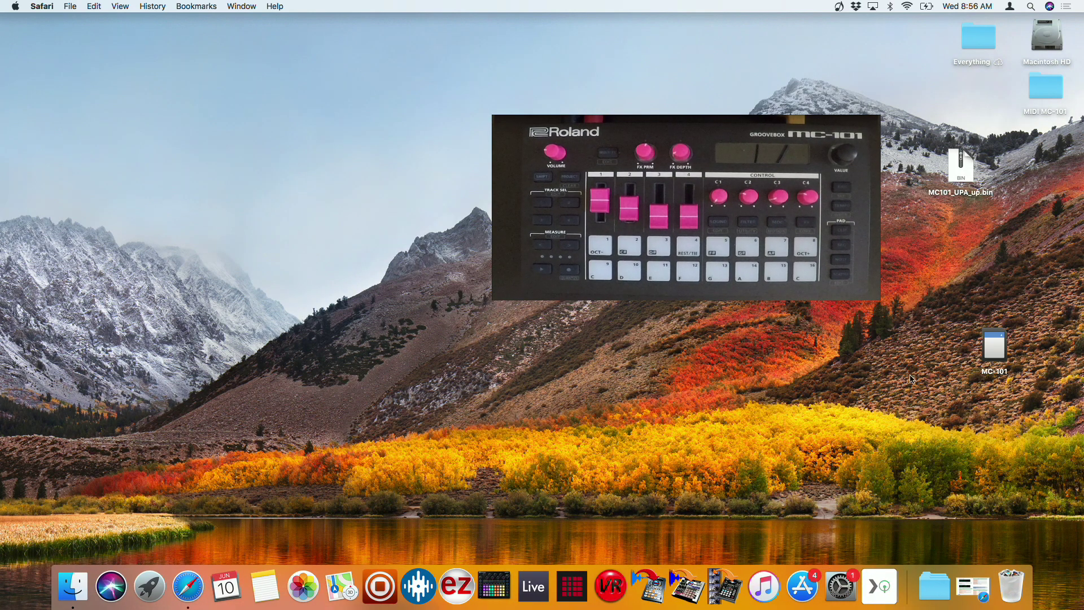
pyautogui.doubleClick(992, 367)
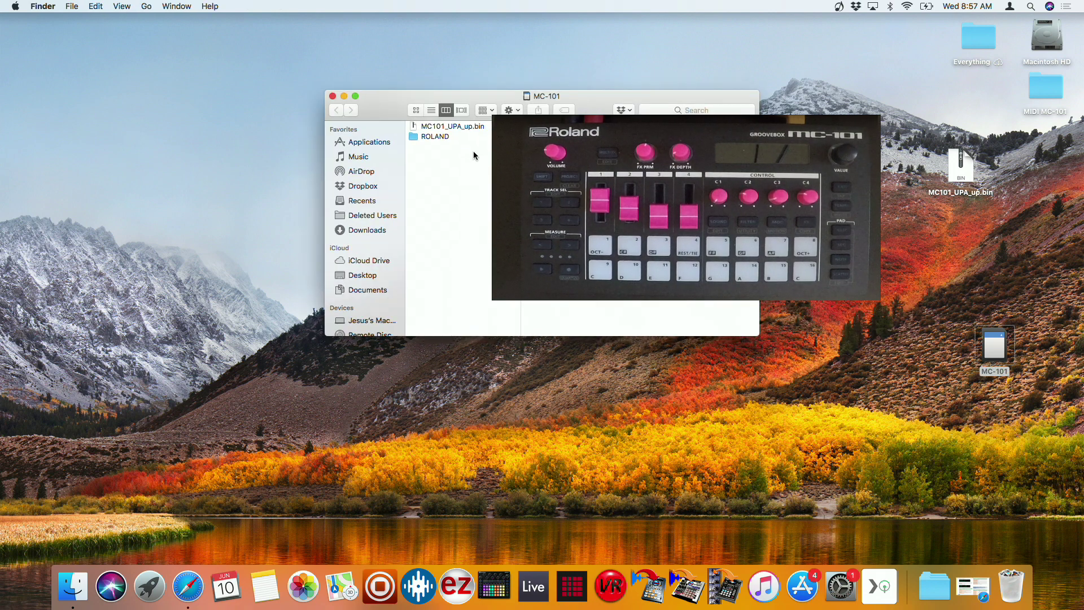
pyautogui.click(452, 136)
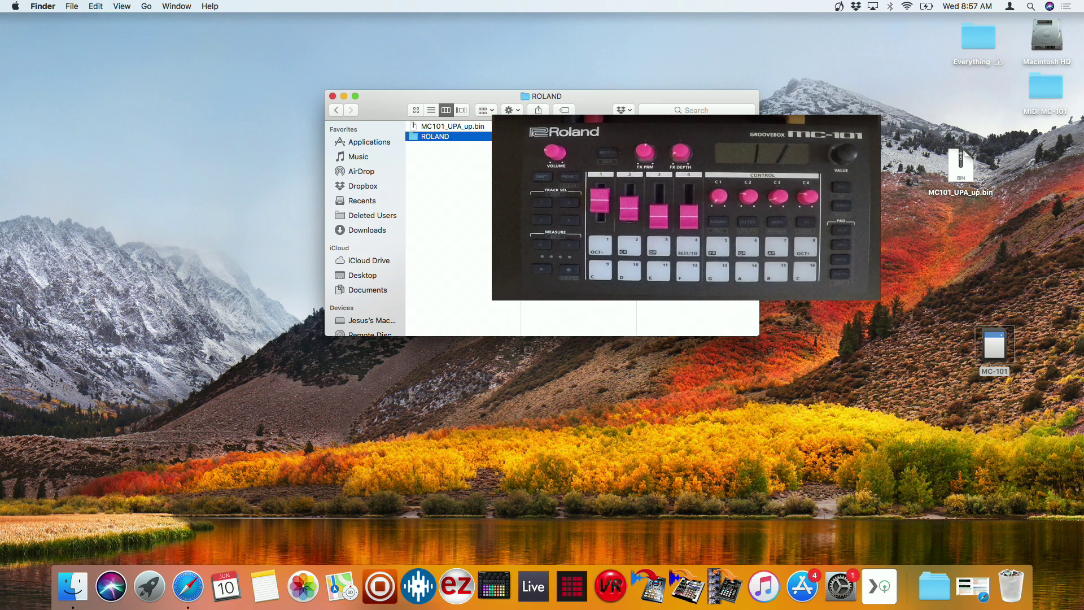
pyautogui.click(816, 302)
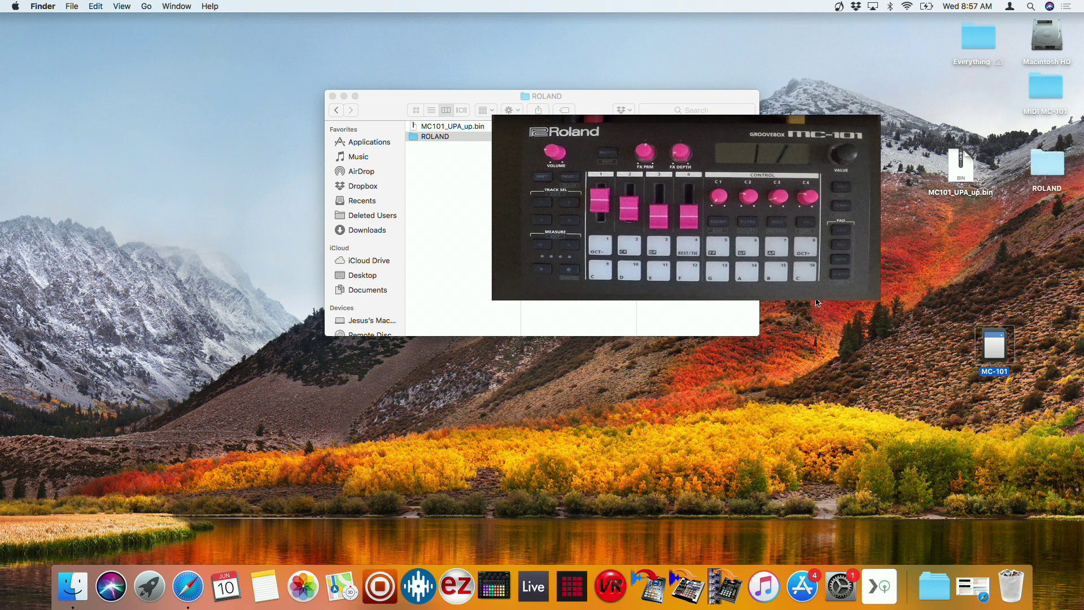
pyautogui.click(332, 96)
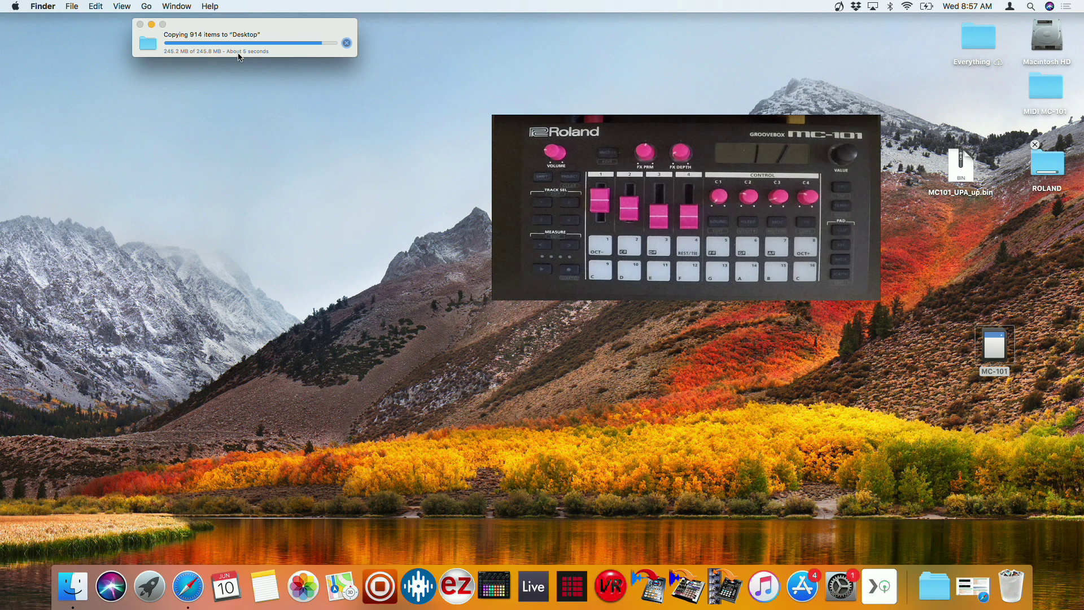
# Step: Reopen the MC-101 card to check its ROLAND folder, close the window and eject the card
pyautogui.doubleClick(986, 344)
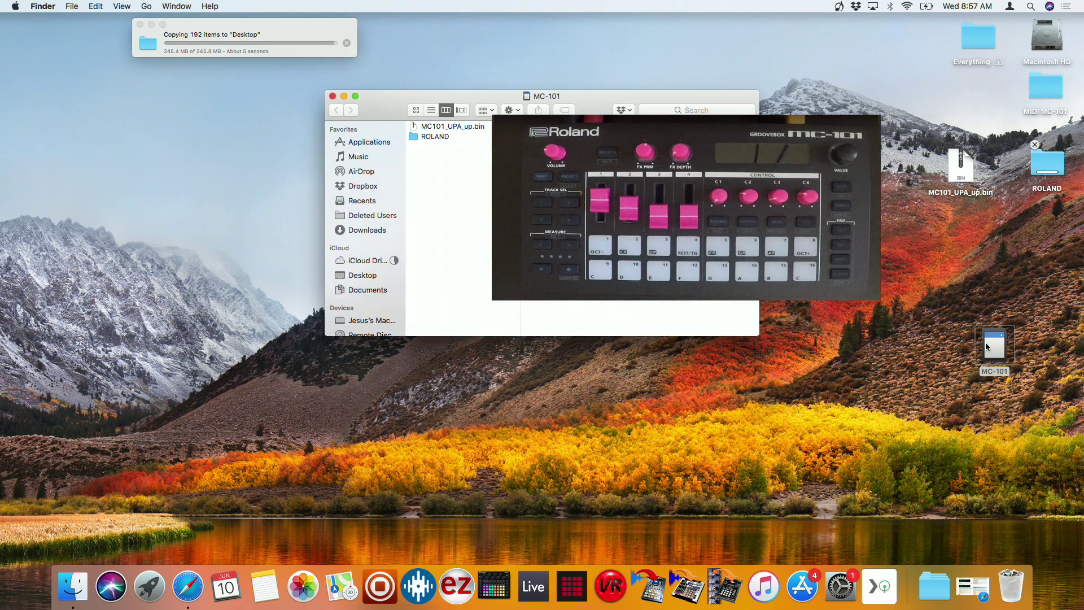
pyautogui.click(472, 138)
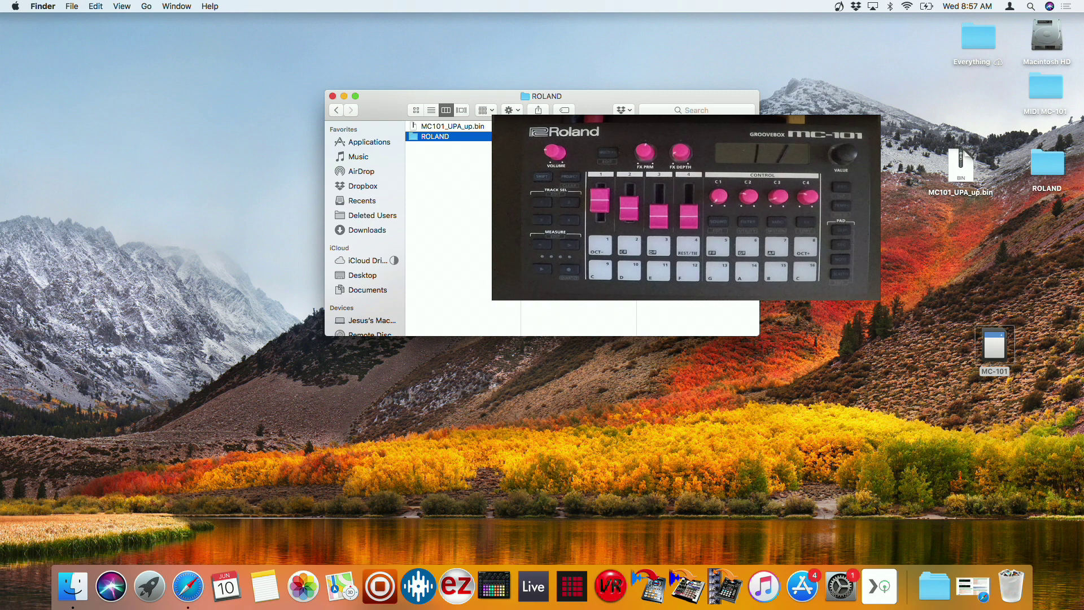
pyautogui.click(333, 96)
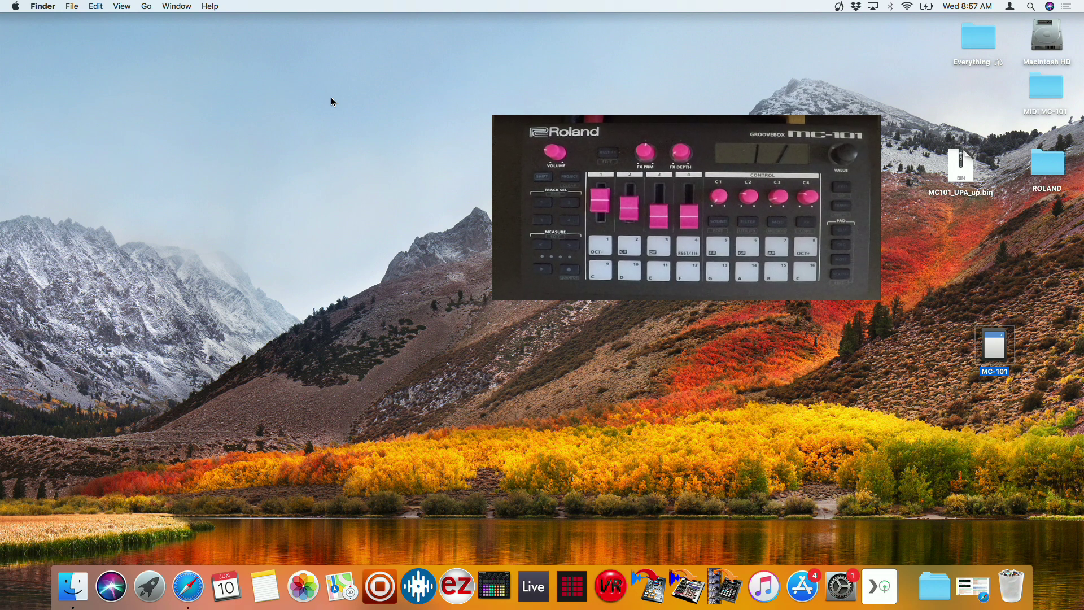
pyautogui.rightClick(993, 346)
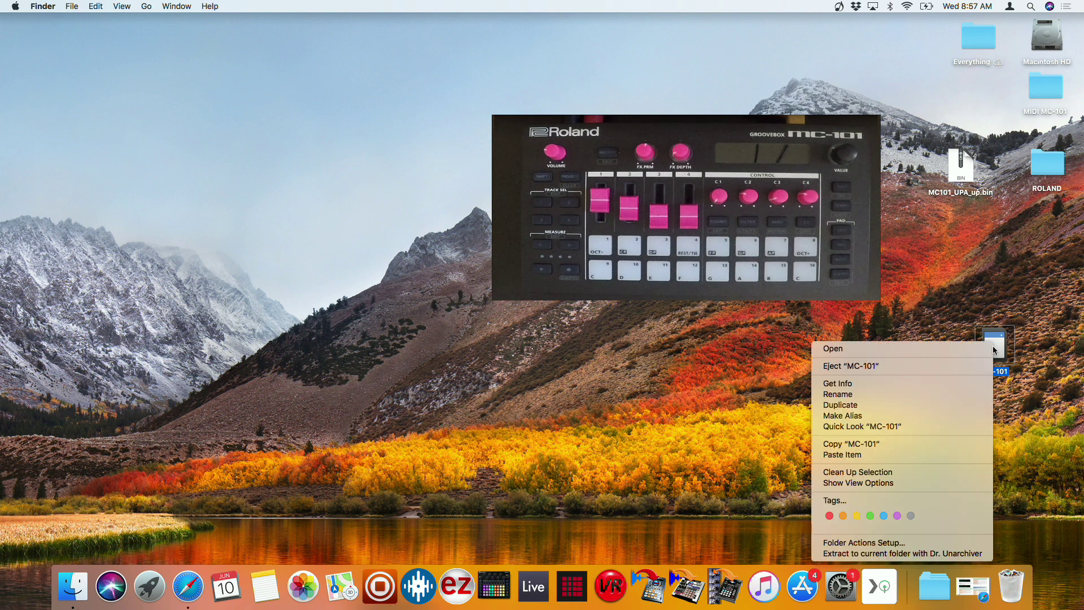
pyautogui.click(965, 367)
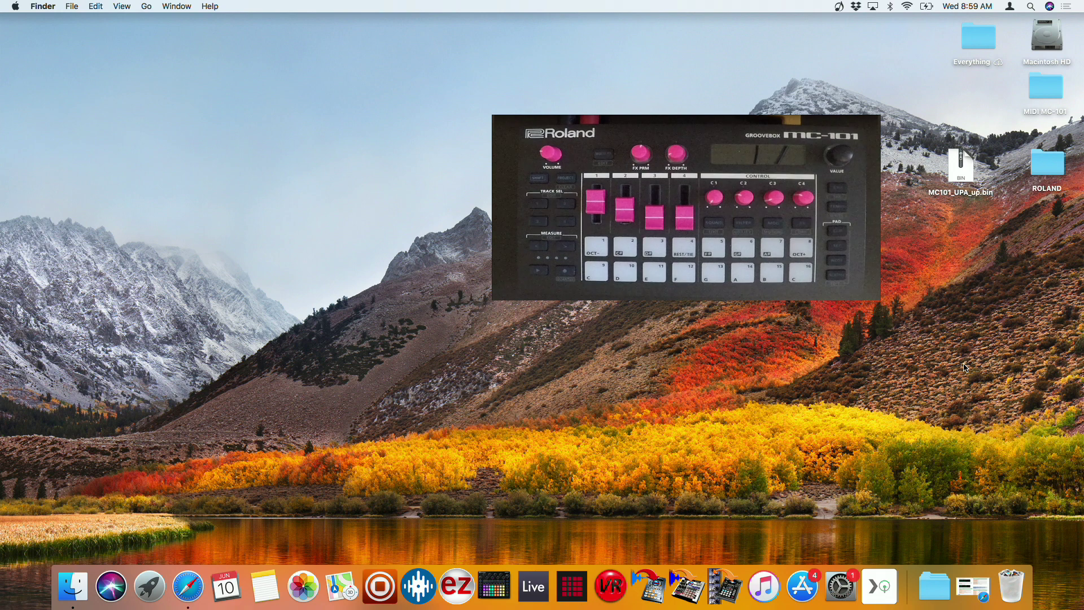
# Step: Move the reinserted MC-101 card's icon to the desktop's upper-left corner, open the card and place its window beside the icon
pyautogui.moveTo(998, 356); pyautogui.dragTo(31, 72)
pyautogui.doubleClick(38, 64)
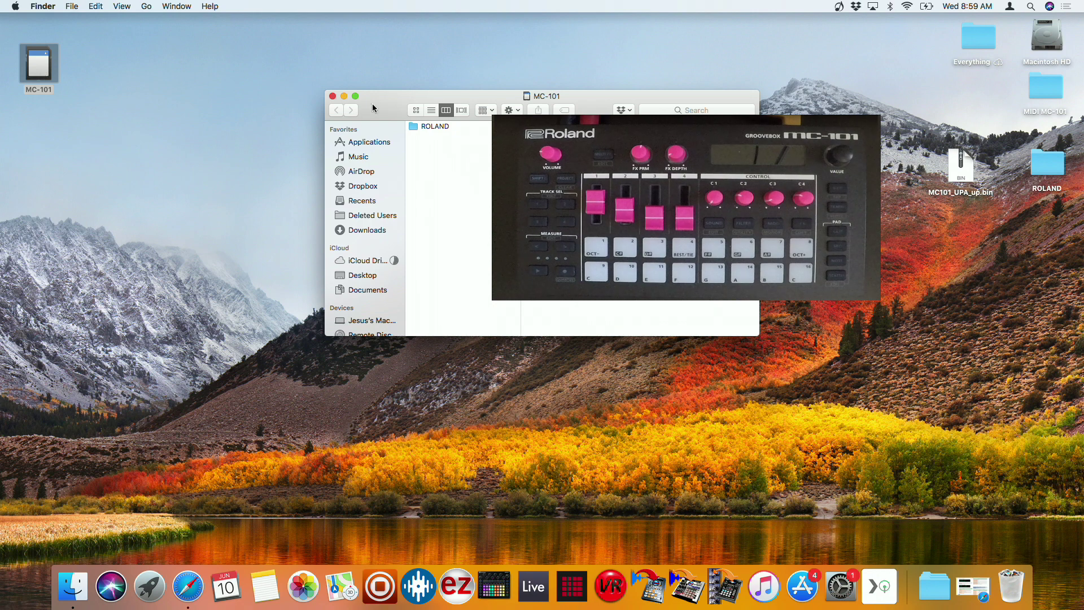
pyautogui.moveTo(371, 103); pyautogui.dragTo(160, 68)
# Step: Inspect the card's ROLAND folder, checking SOUND and the MIDI, PROJECT and SAMPLE folders inside GROOVEBOX
pyautogui.click(214, 91)
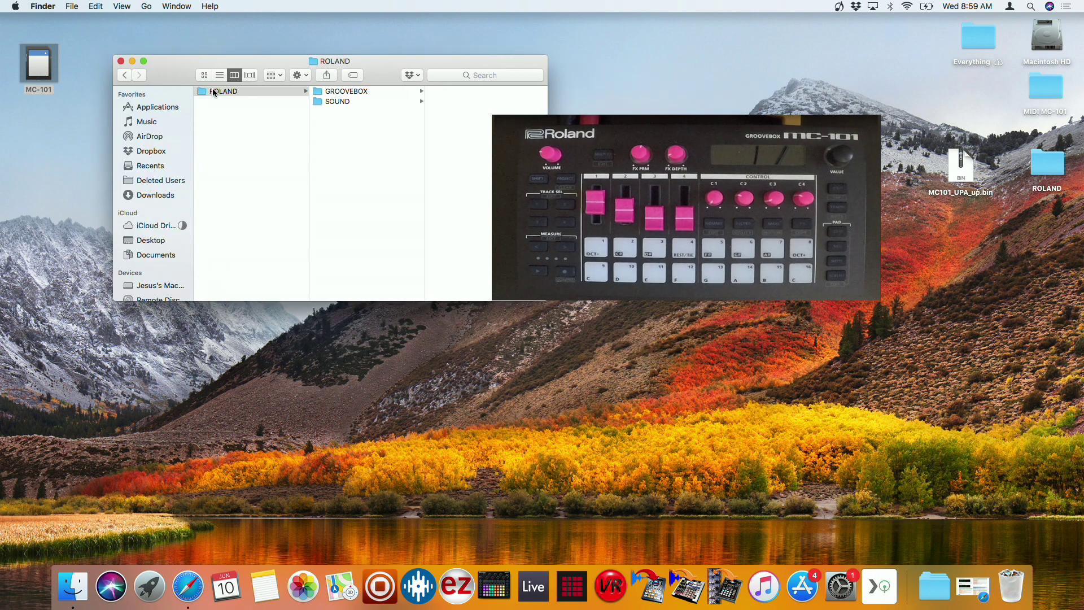
pyautogui.click(332, 102)
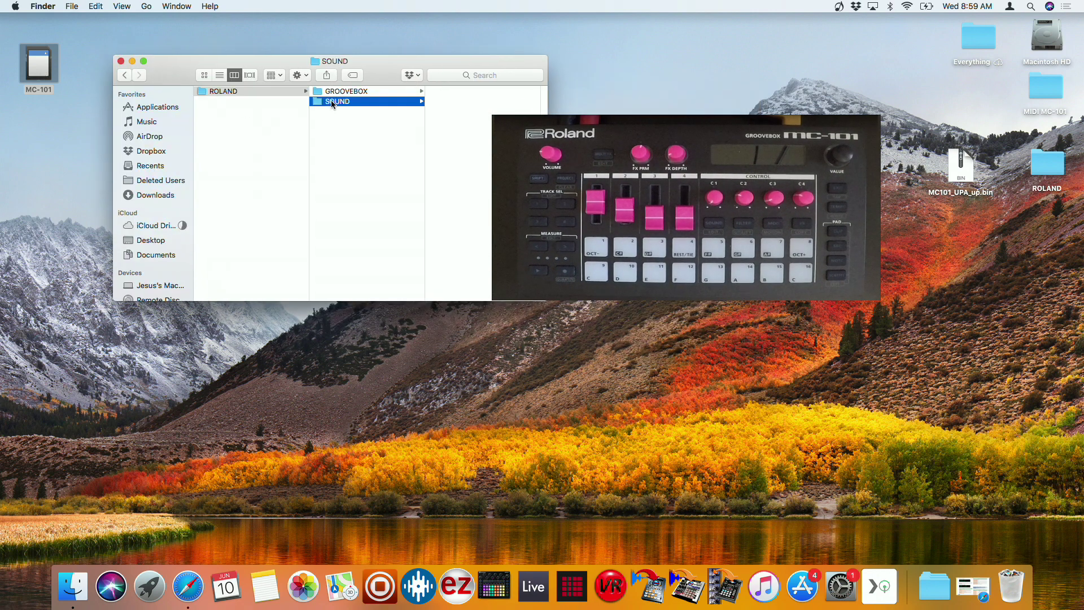
pyautogui.press('Up')
pyautogui.press('Right')
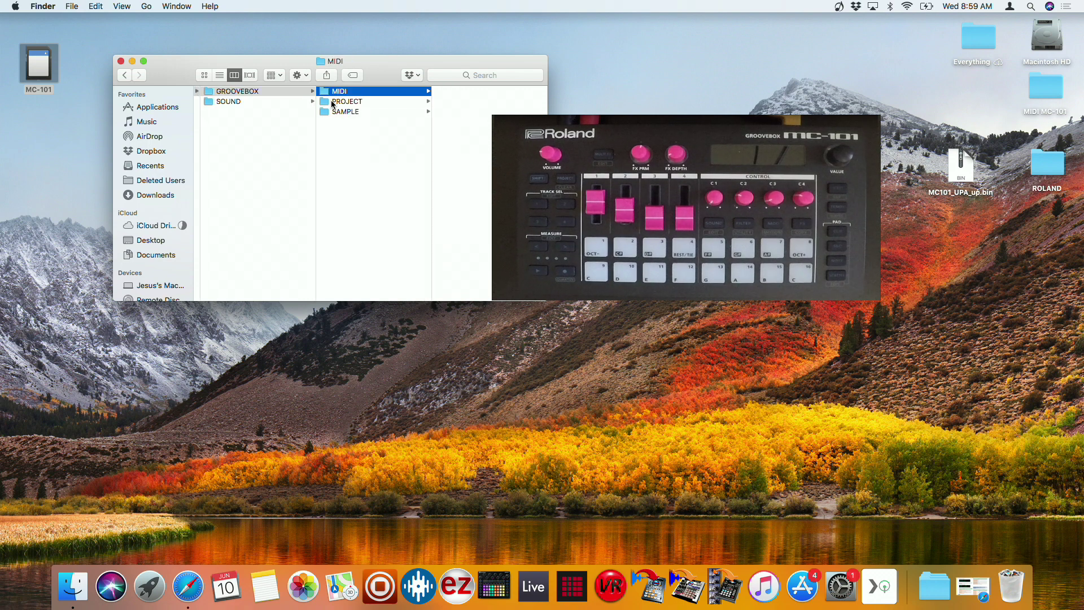
pyautogui.press('Down')
pyautogui.press('Down')
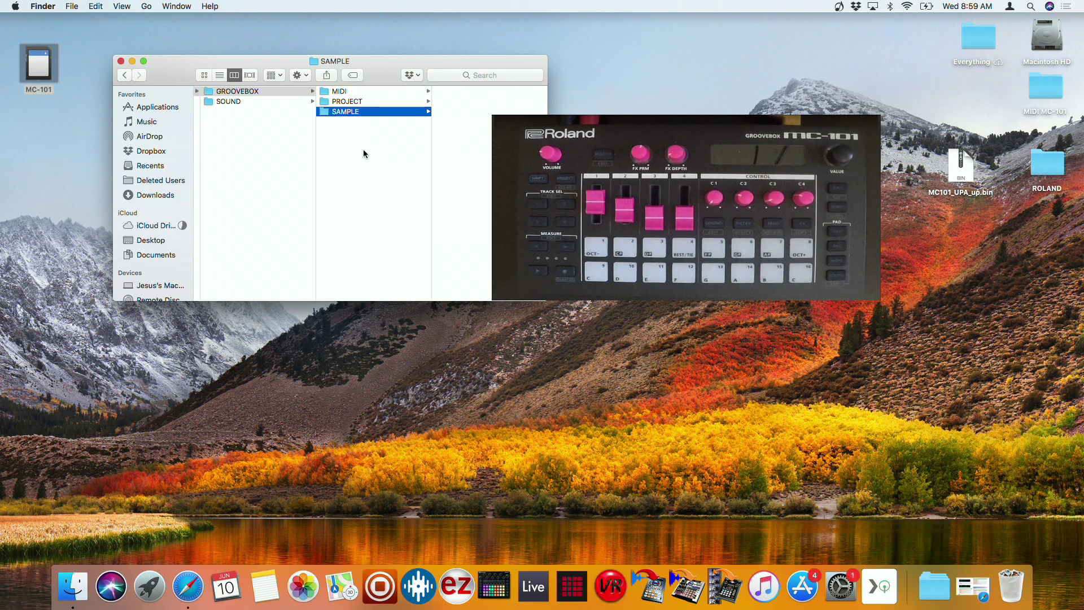
pyautogui.hscroll(-5, 300, 175)
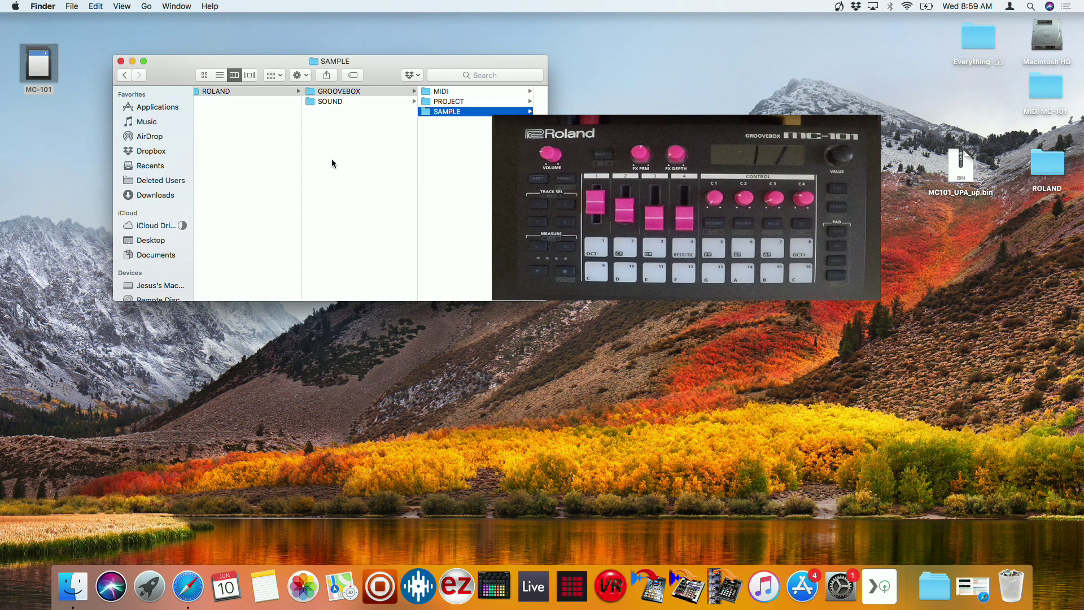
# Step: Open the backup ROLAND folder on the desktop and place its window clear of the card's window
pyautogui.click(1041, 163)
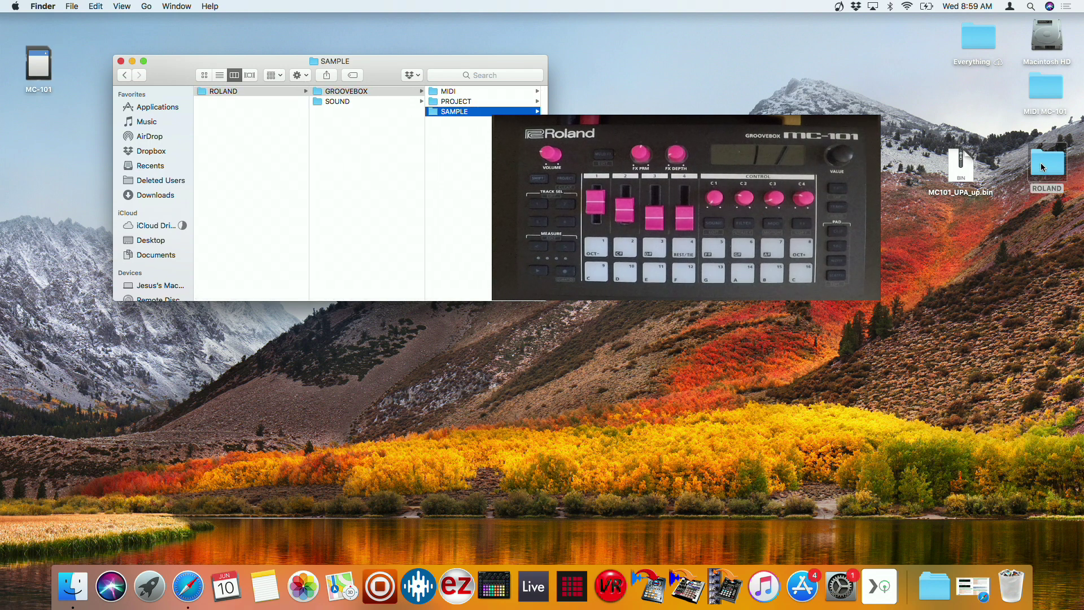
pyautogui.doubleClick(1041, 162)
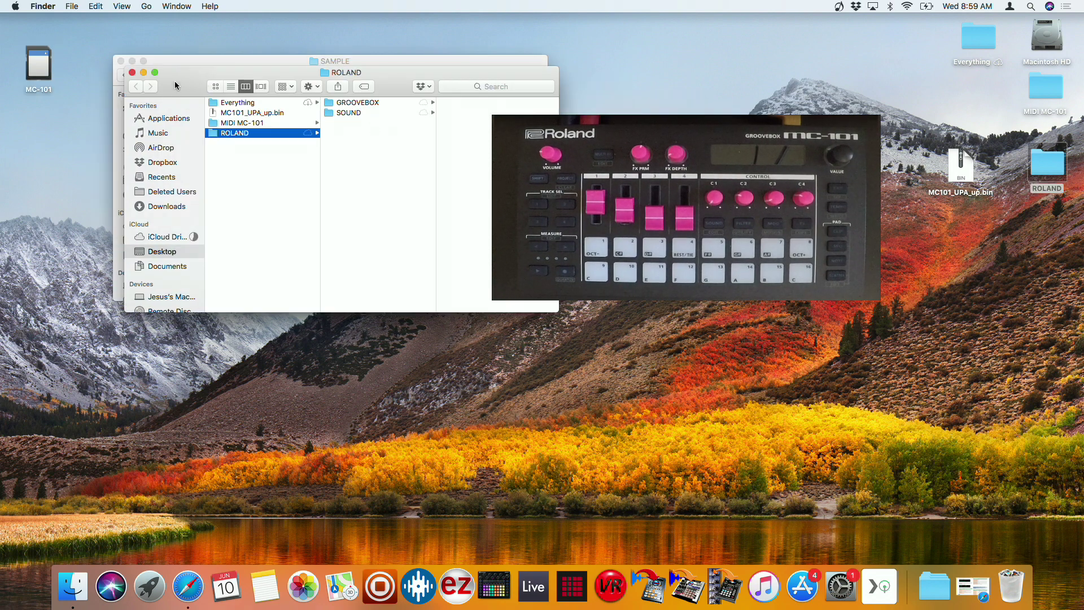
pyautogui.moveTo(175, 85); pyautogui.dragTo(626, 191)
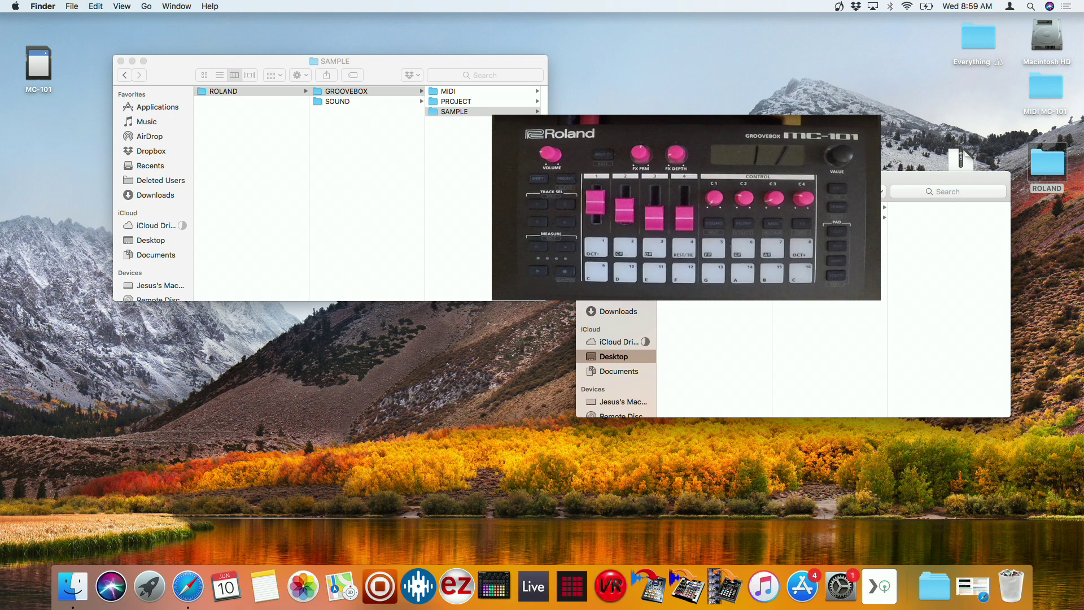
# Step: Copy Lo-Fi Beat Kit .svz and Zenology Stringbell.svz from the backup's SOUND folder into the card's SOUND folder
pyautogui.click(819, 218)
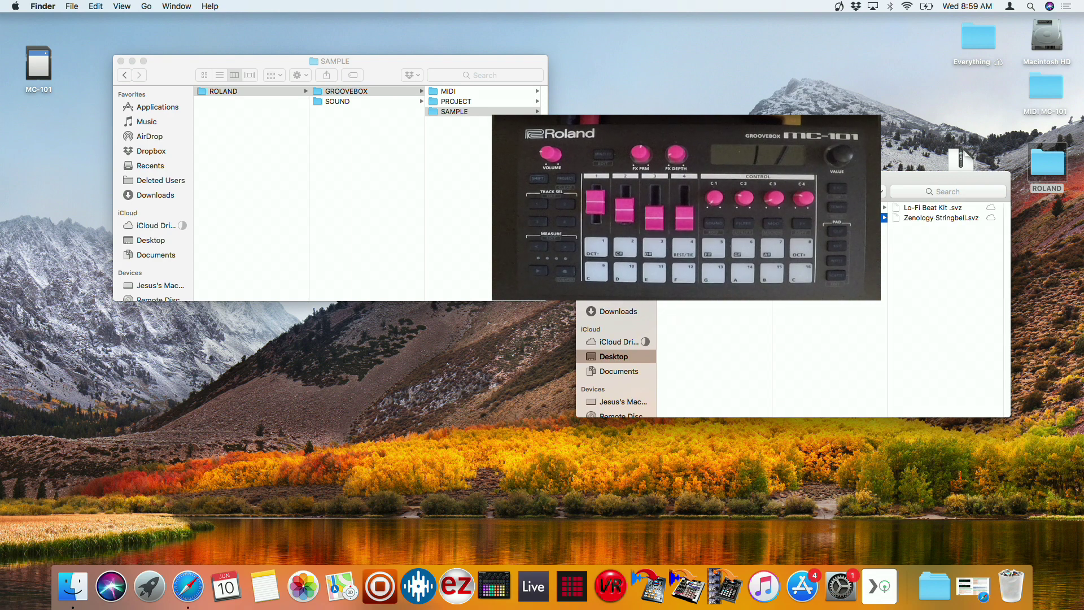
pyautogui.click(939, 213)
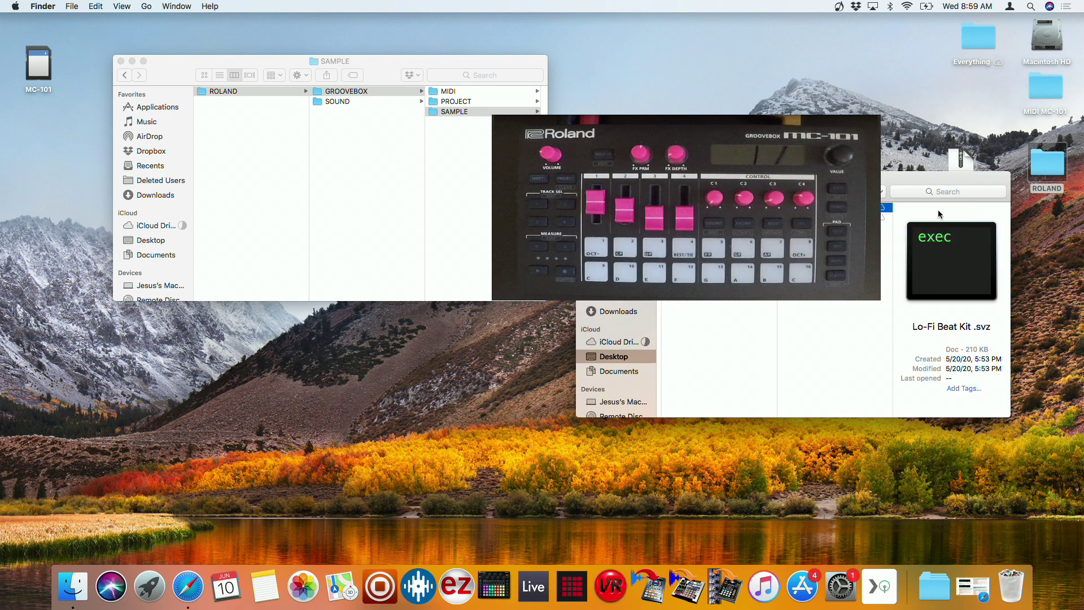
pyautogui.click(355, 104)
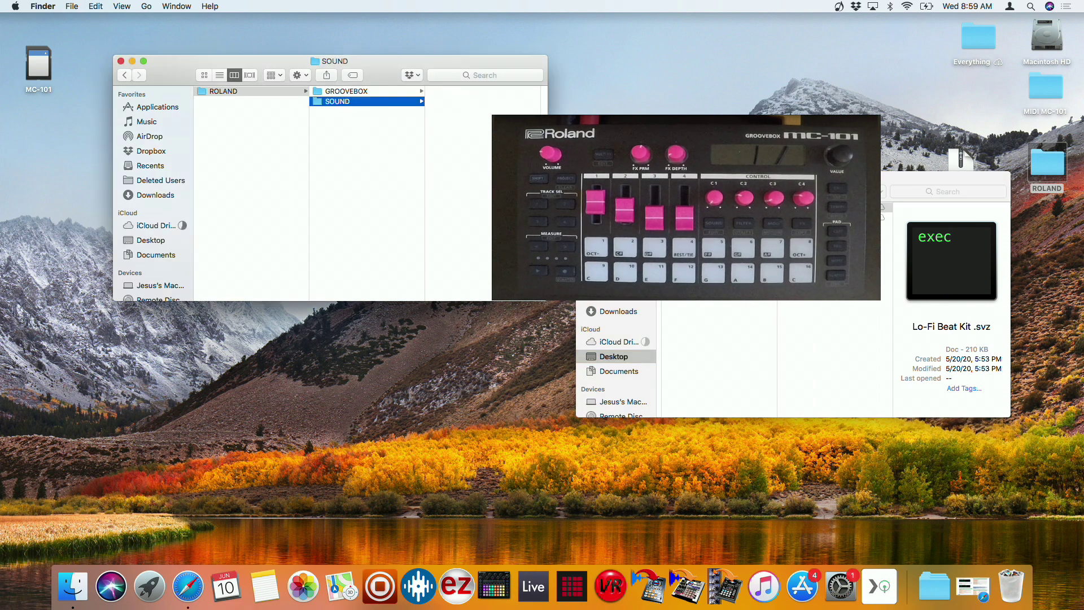
pyautogui.press('super+grave')
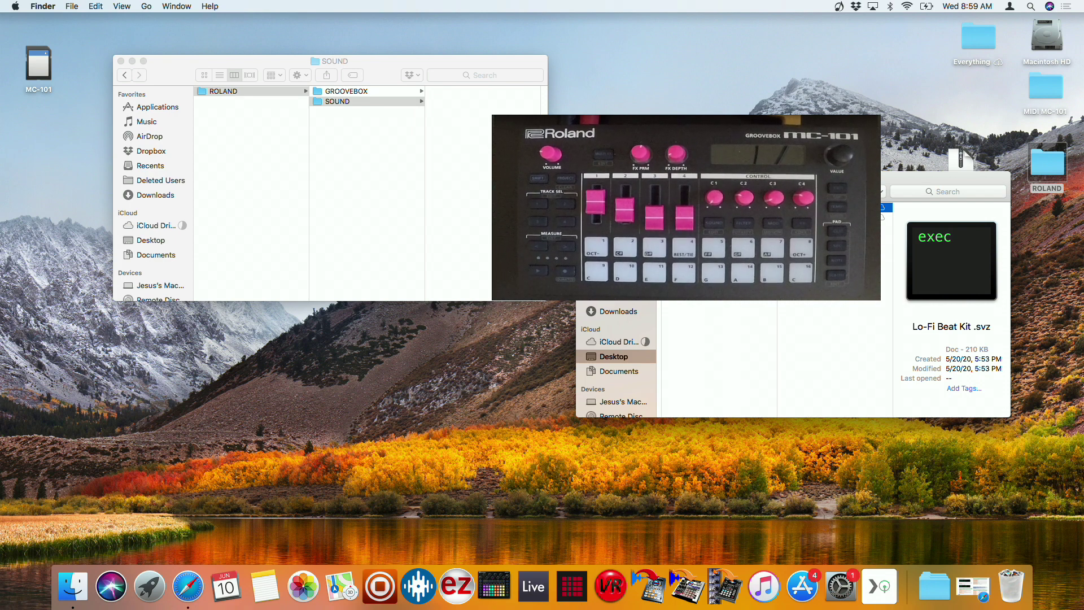
pyautogui.hotkey('shift', 'Down')
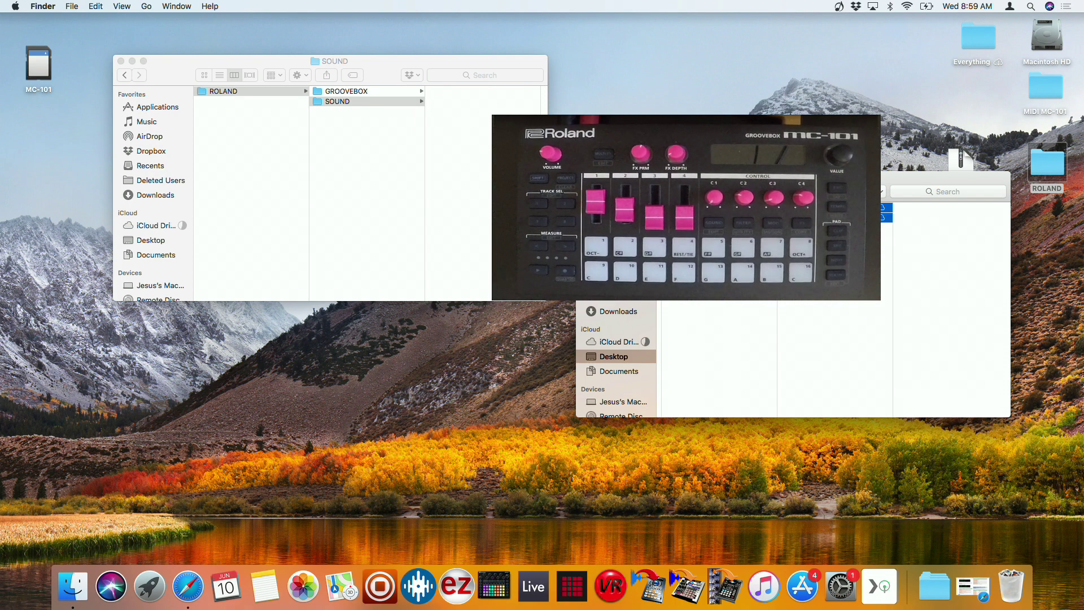
pyautogui.moveTo(886, 213); pyautogui.dragTo(466, 148)
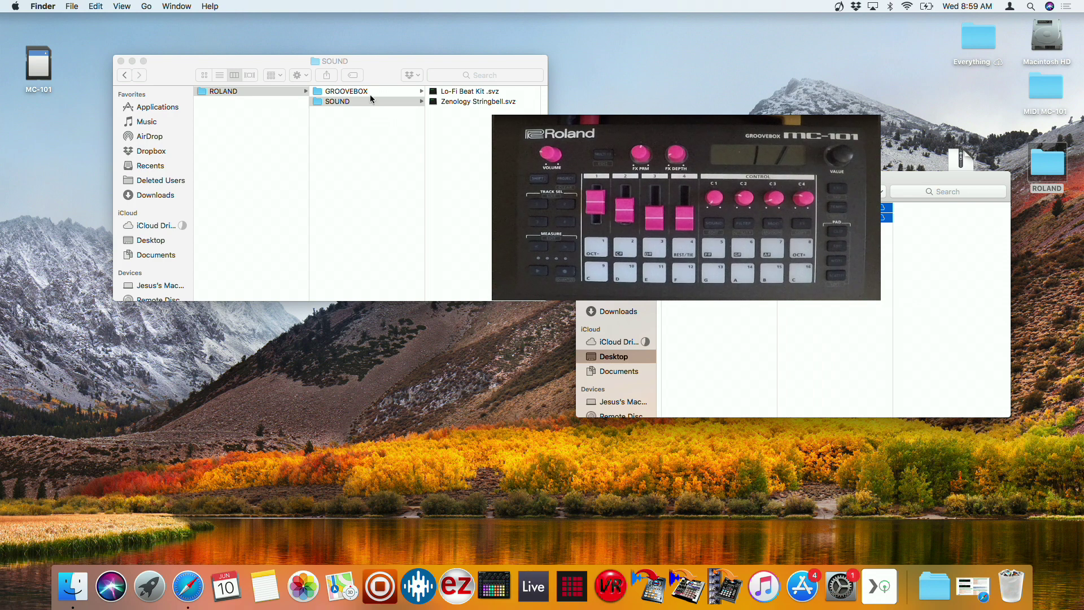
pyautogui.click(356, 101)
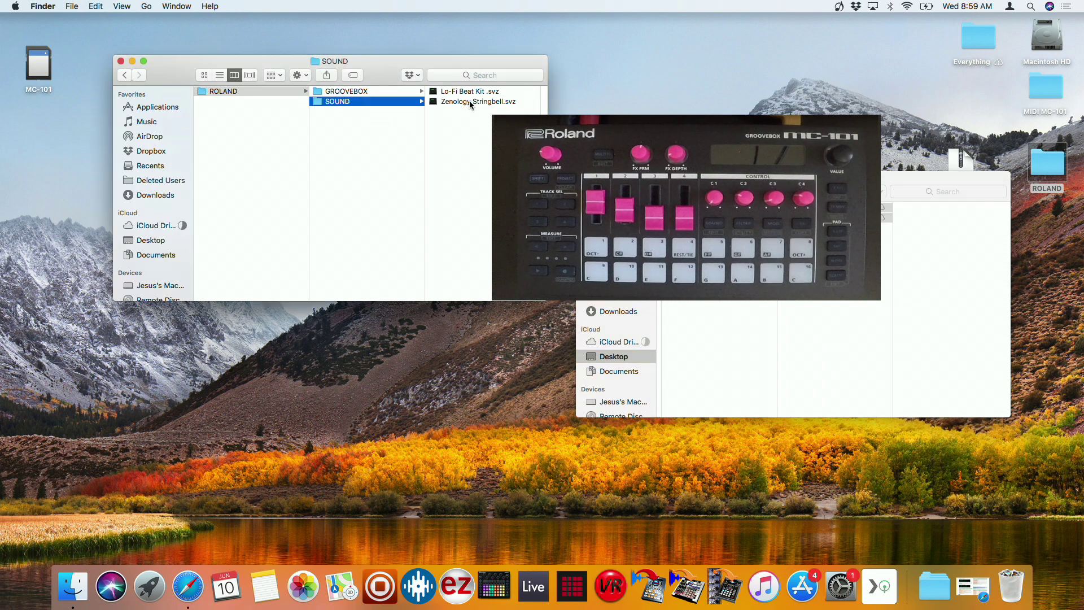
# Step: Copy all the MIDI pack folders from the backup's GROOVEBOX MIDI folder into the card's MIDI folder
pyautogui.click(388, 92)
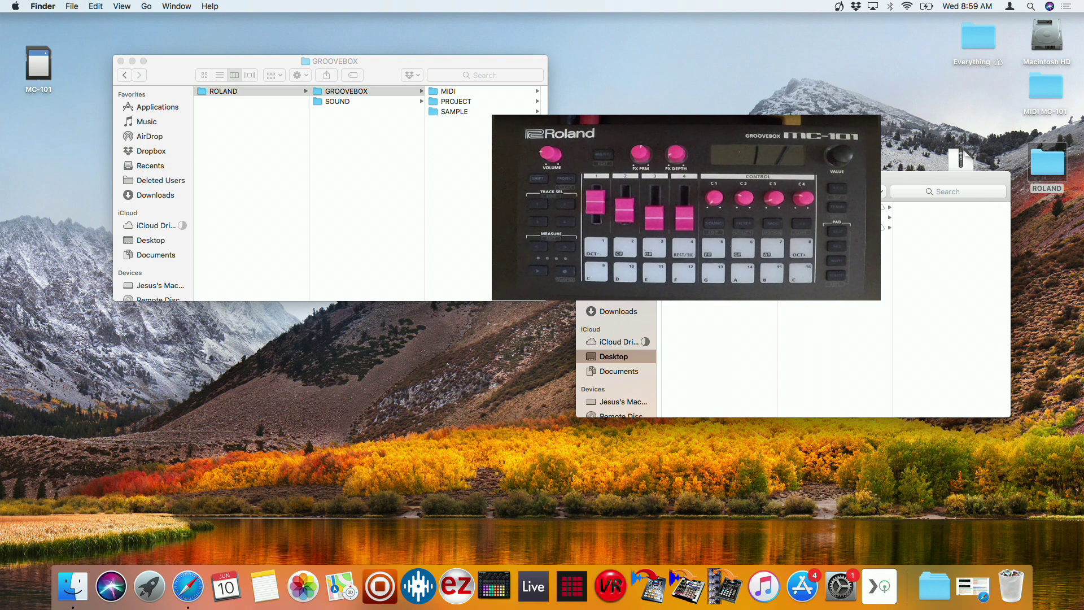
pyautogui.click(923, 208)
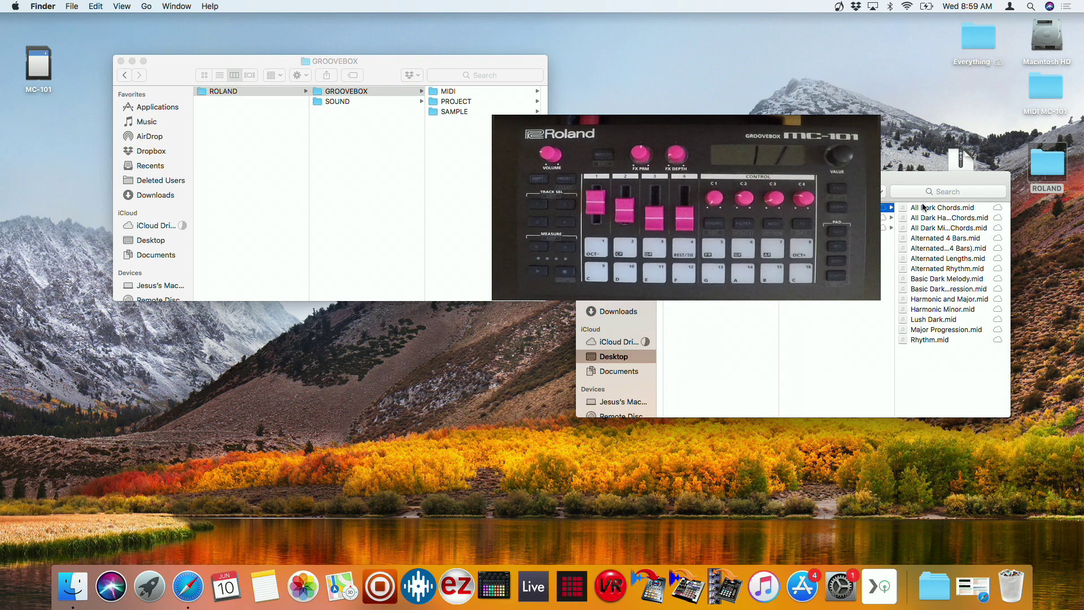
pyautogui.press('super+a')
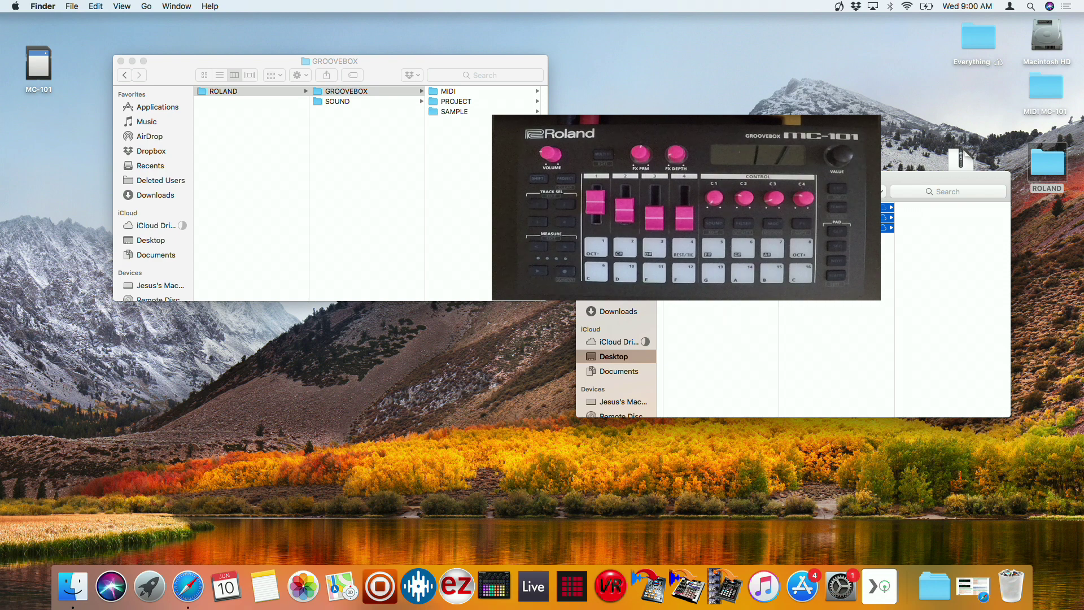
pyautogui.click(466, 94)
pyautogui.click(466, 92)
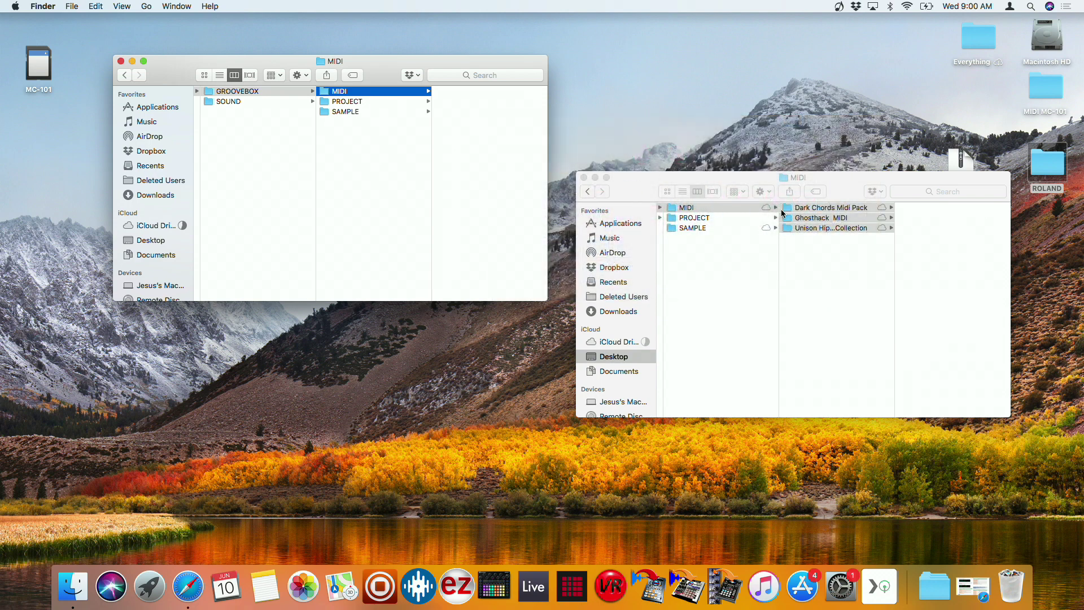
pyautogui.moveTo(783, 212); pyautogui.dragTo(499, 184)
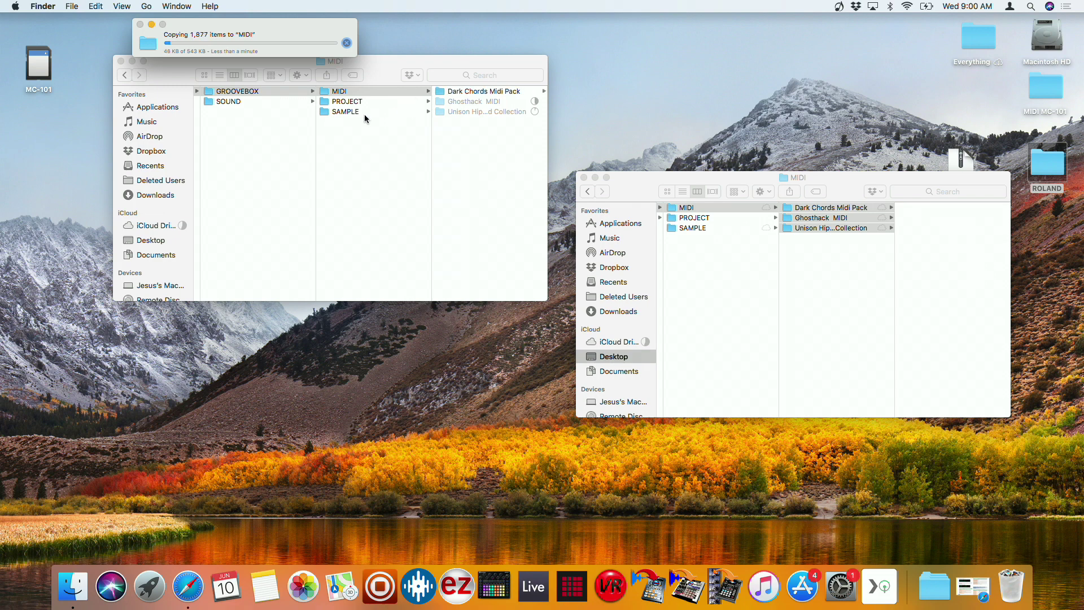
# Step: Copy all files from 5-21PRJ.mpj through TESTPRJ.mpj in the backup's PROJECT folder into the card's PROJECT folder
pyautogui.click(379, 102)
pyautogui.click(379, 101)
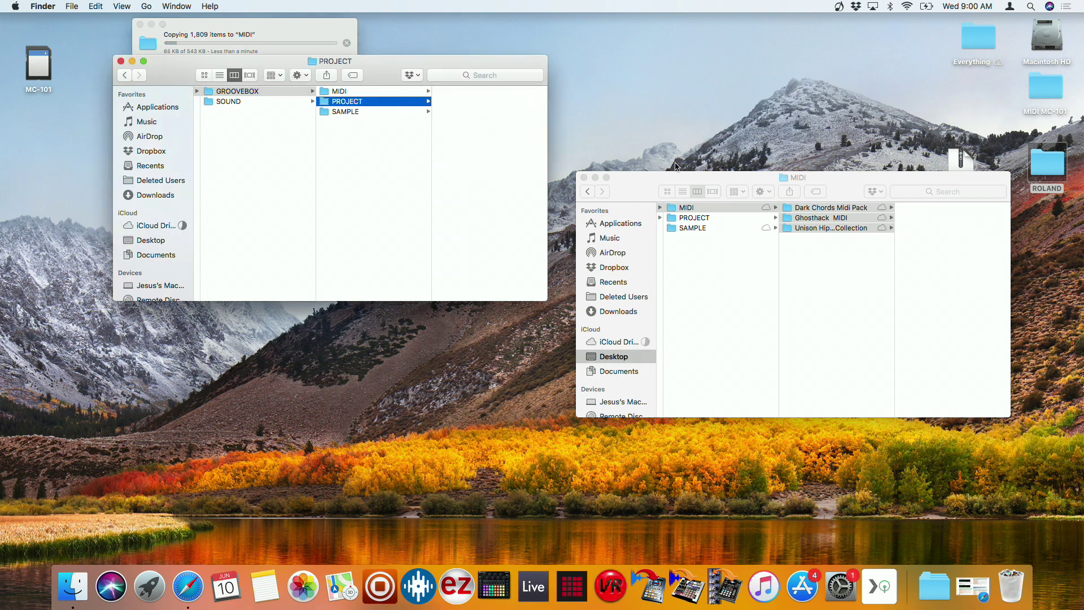
pyautogui.click(730, 219)
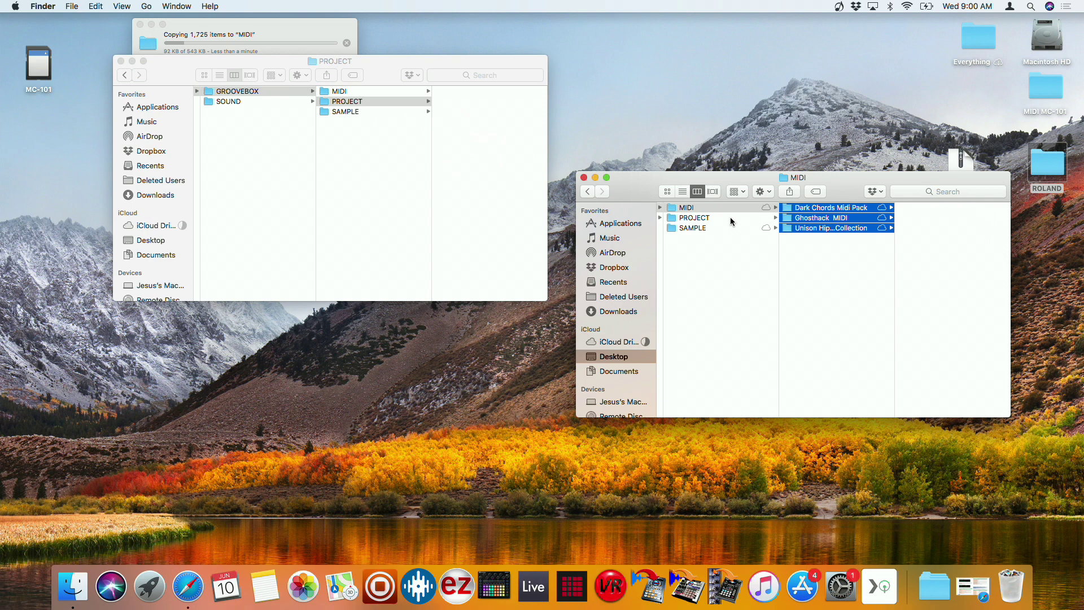
pyautogui.click(730, 218)
pyautogui.click(816, 209)
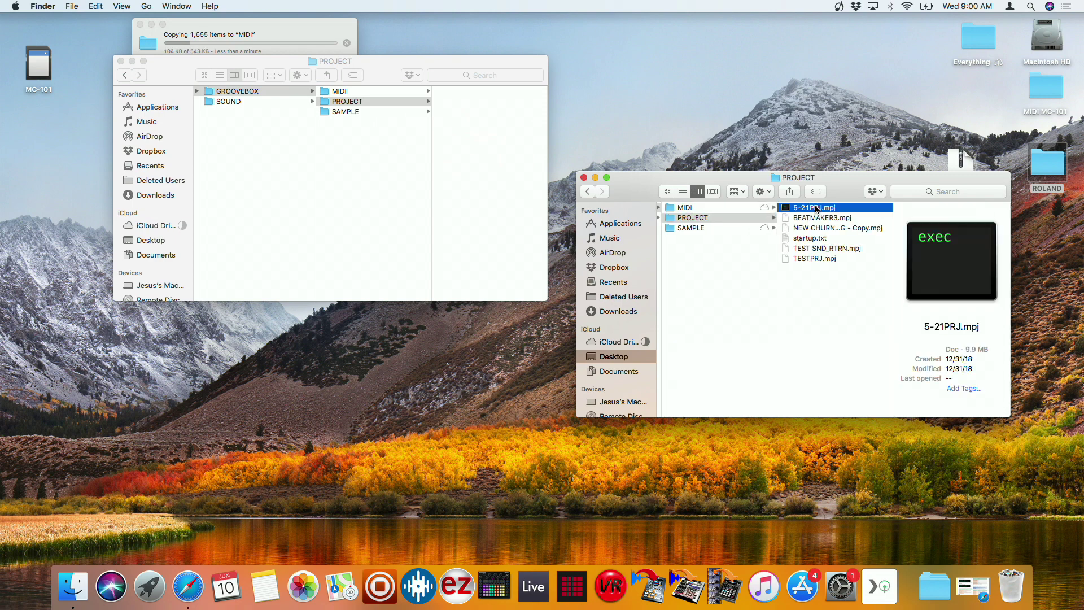
pyautogui.keyDown('shift'); pyautogui.click(819, 258); pyautogui.keyUp('shift')
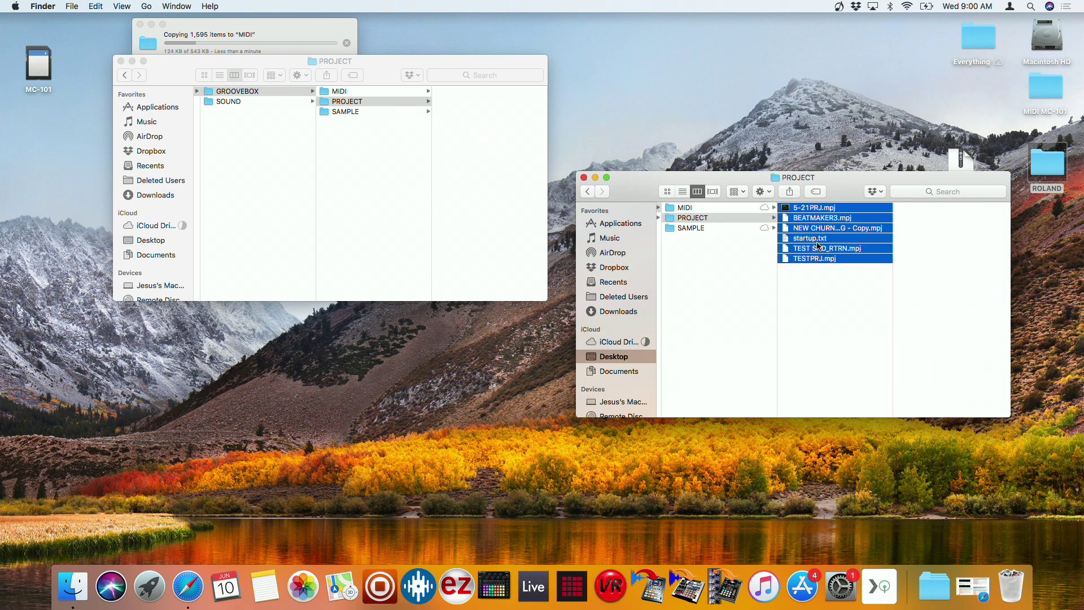
pyautogui.moveTo(817, 244); pyautogui.dragTo(506, 153)
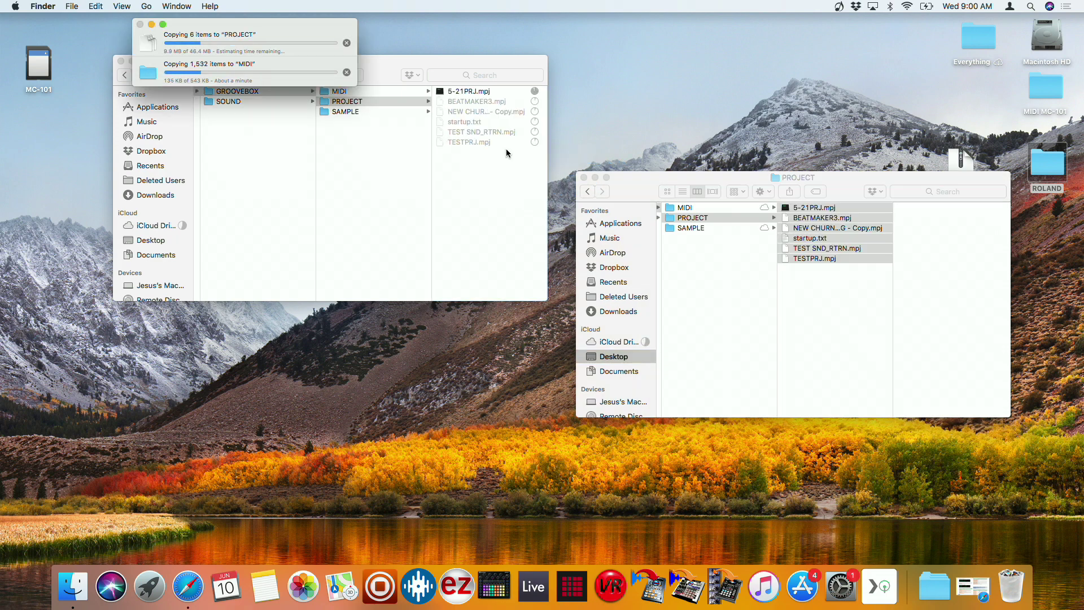
# Step: Copy the Kit One Shots, LoFly and Slappy Drums folders from the backup's SAMPLE folder into the card's SAMPLE folder
pyautogui.click(371, 112)
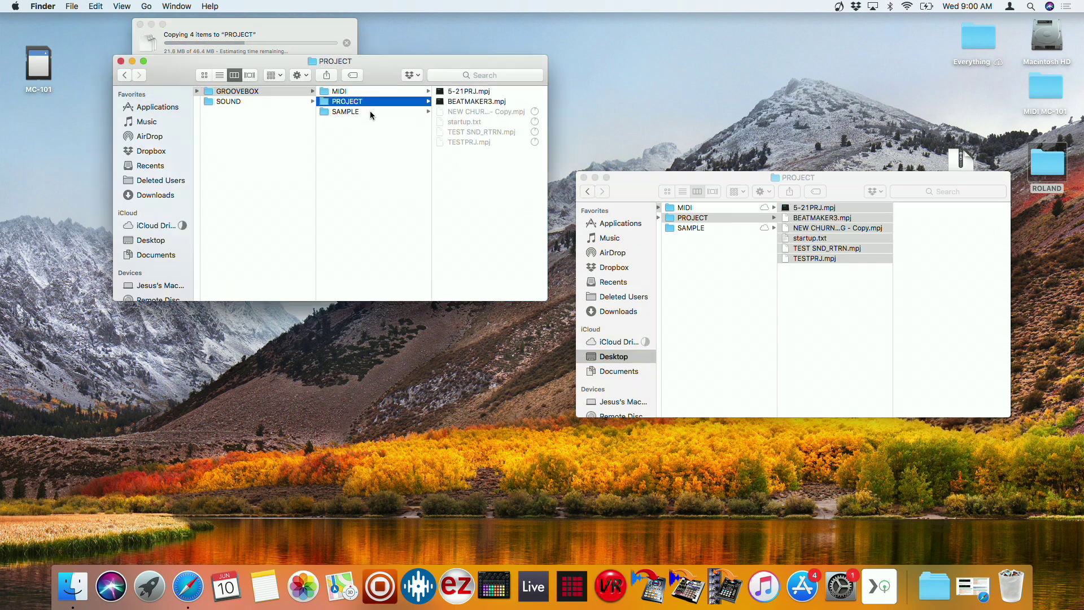
pyautogui.click(370, 111)
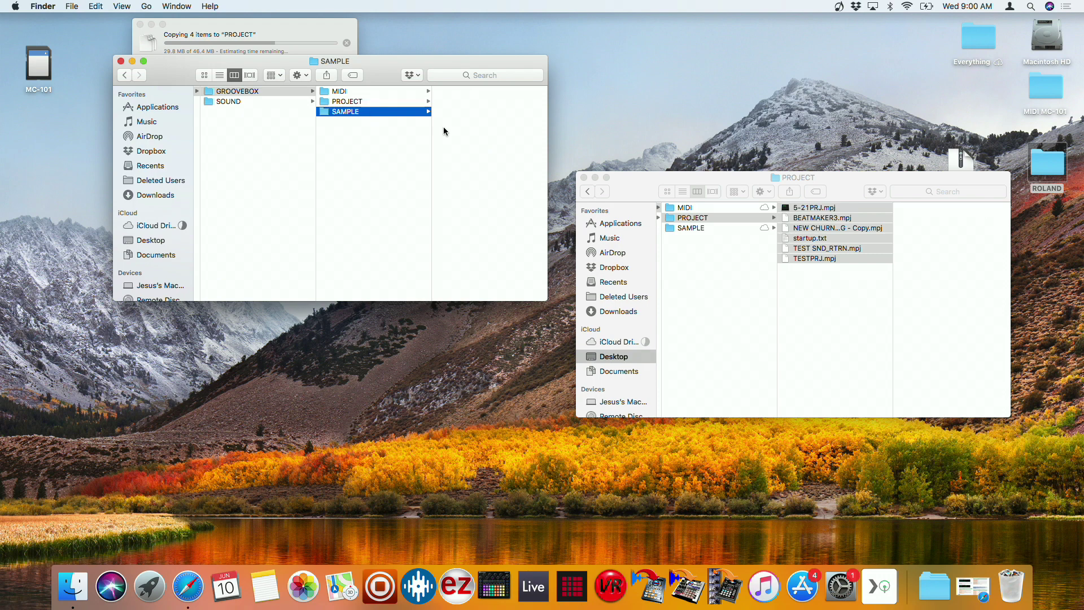
pyautogui.click(712, 229)
pyautogui.click(711, 228)
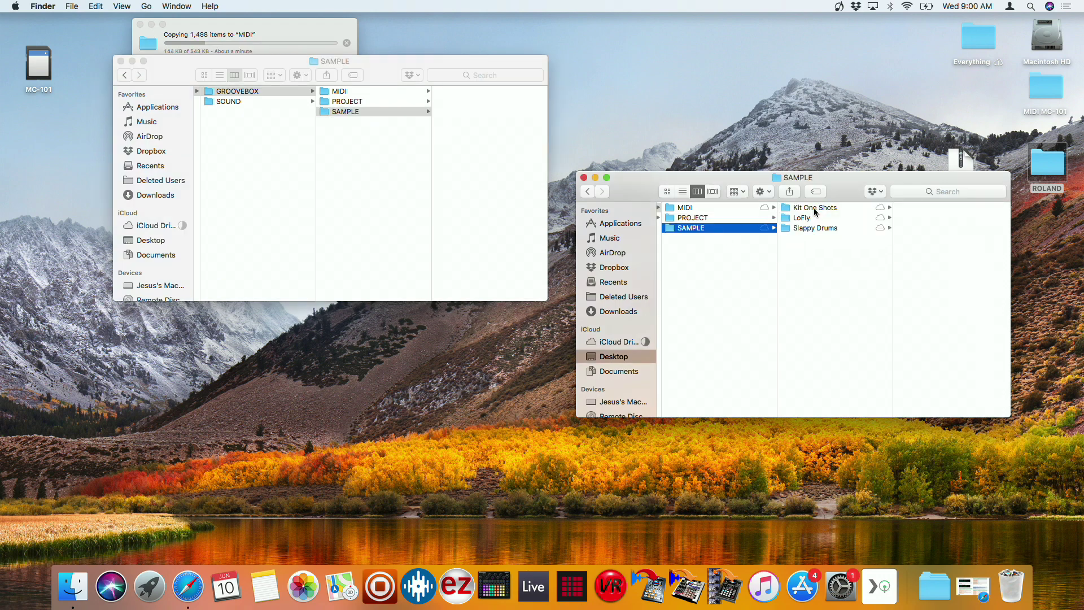
pyautogui.click(815, 209)
pyautogui.hotkey('shift', 'Down')
pyautogui.hotkey('shift', 'Down')
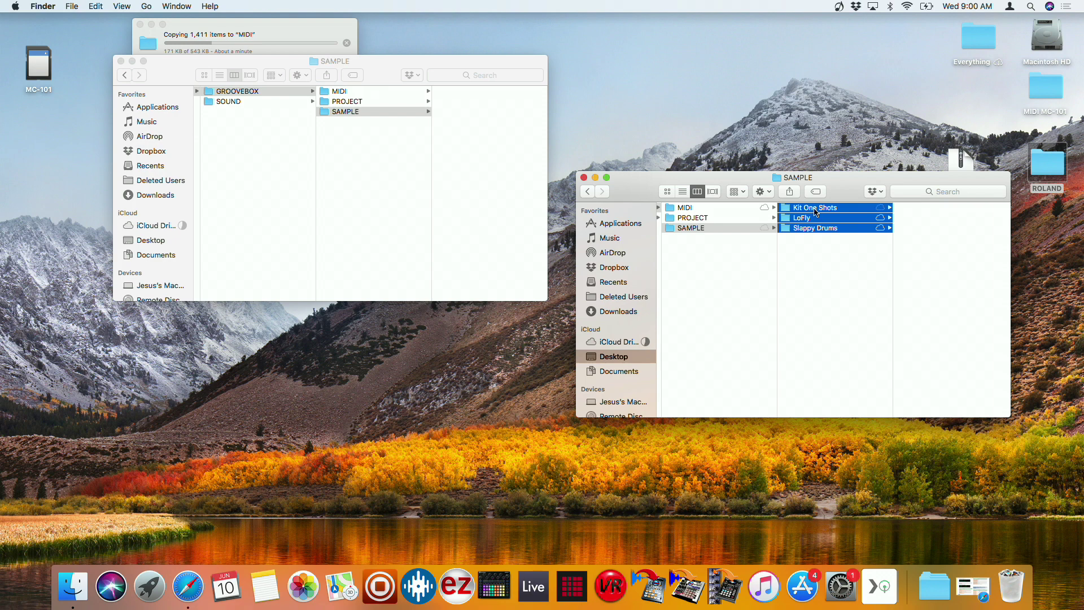
pyautogui.moveTo(815, 211); pyautogui.dragTo(462, 175)
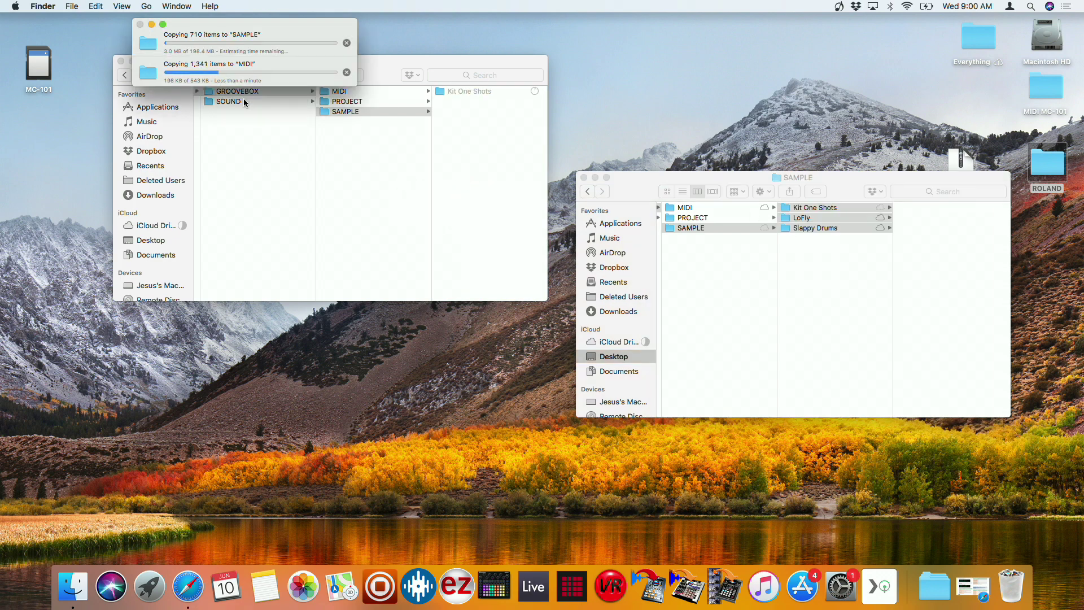
# Step: Move the card's window clear of the copy progress and show the contents of its SOUND folder
pyautogui.moveTo(380, 72); pyautogui.dragTo(379, 174)
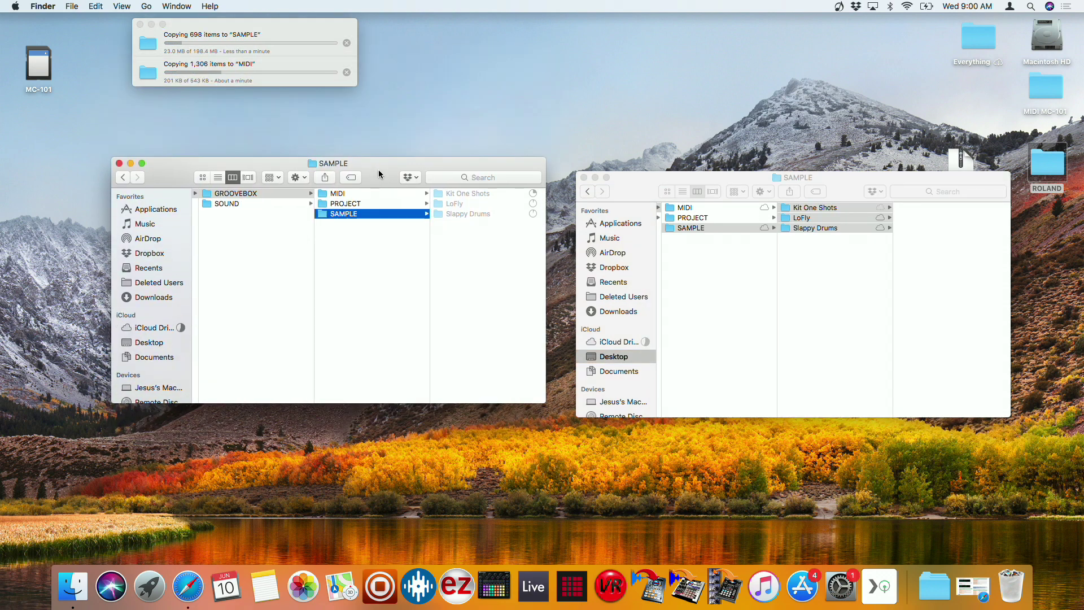
pyautogui.click(257, 205)
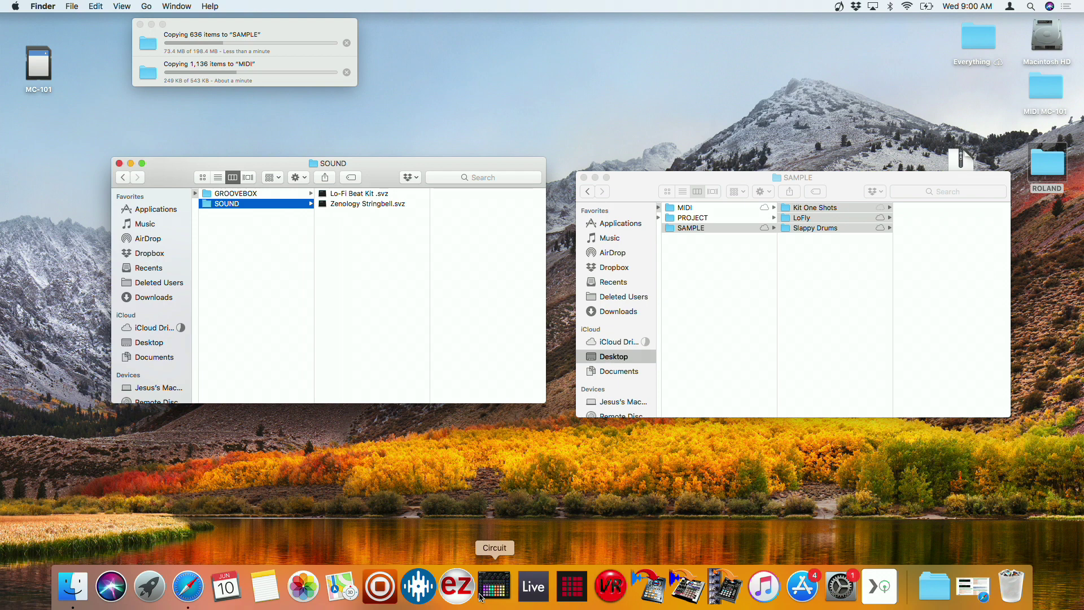
# Step: Launch Ableton Live 10, bring its window in front of the folder windows and enlarge it to nearly fill the screen
pyautogui.click(536, 599)
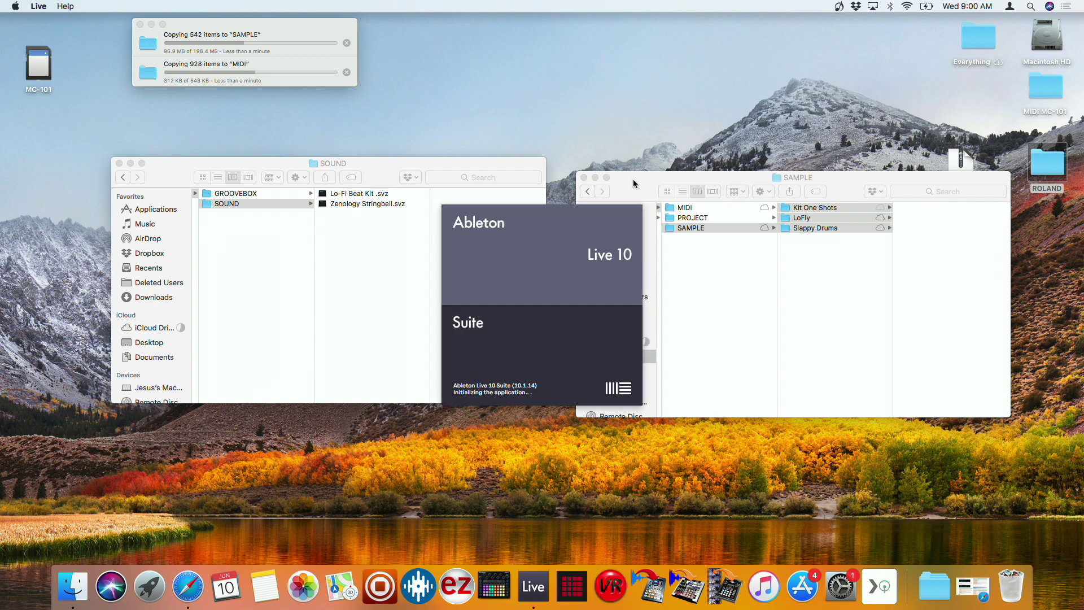
pyautogui.moveTo(633, 178); pyautogui.dragTo(626, 161)
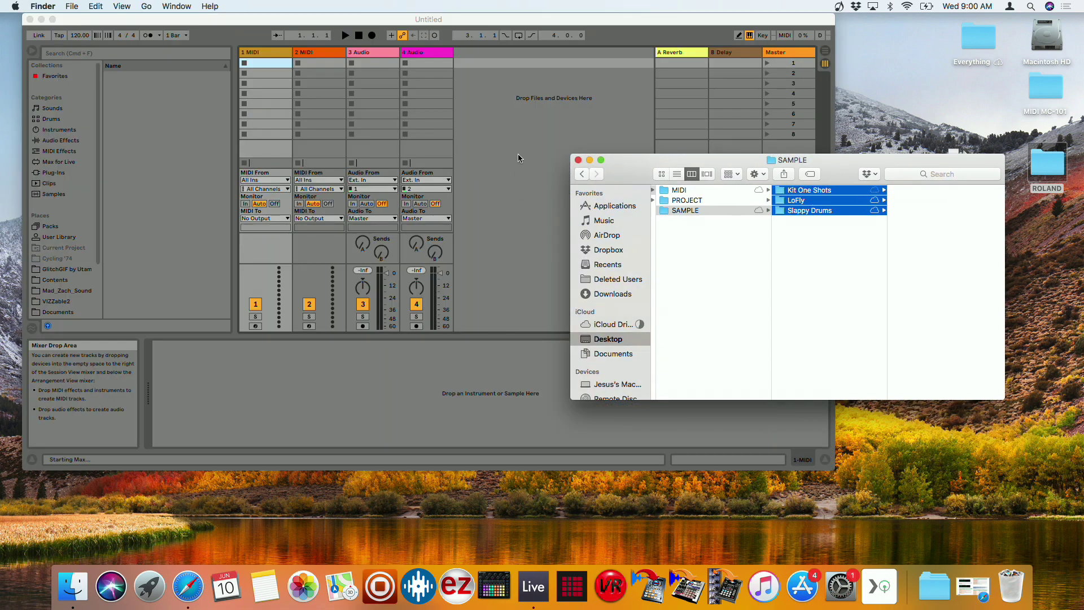
pyautogui.click(588, 121)
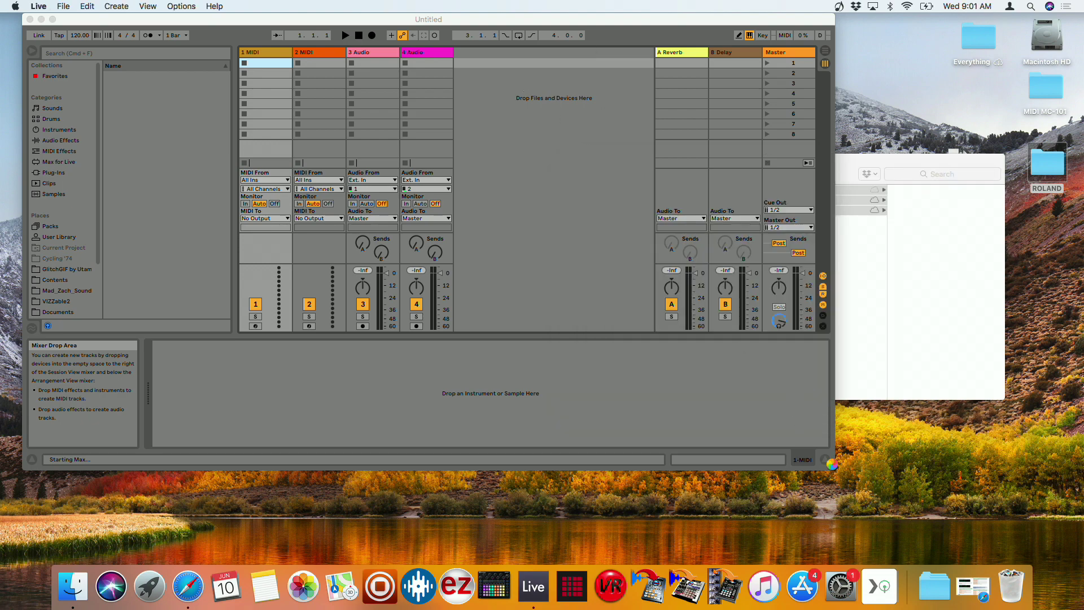
pyautogui.moveTo(1051, 528); pyautogui.dragTo(1045, 534)
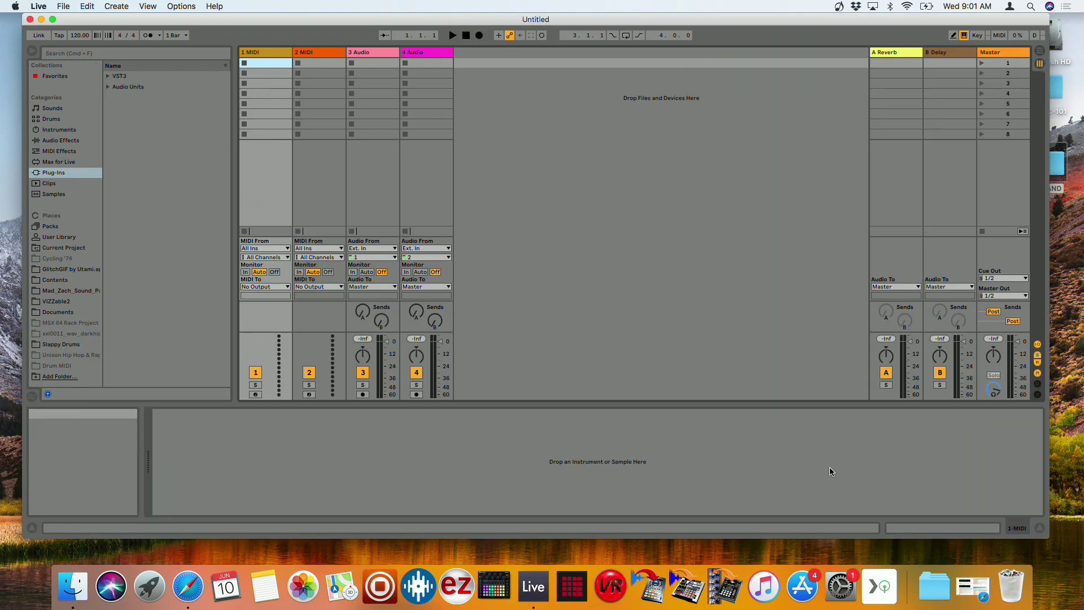
# Step: Load the ZENOLOGY plug-in from the Roland Cloud Audio Units onto the 1 MIDI track
pyautogui.click(128, 86)
pyautogui.press('Right')
pyautogui.press('Down')
pyautogui.press('Down')
pyautogui.press('Down')
pyautogui.press('Down')
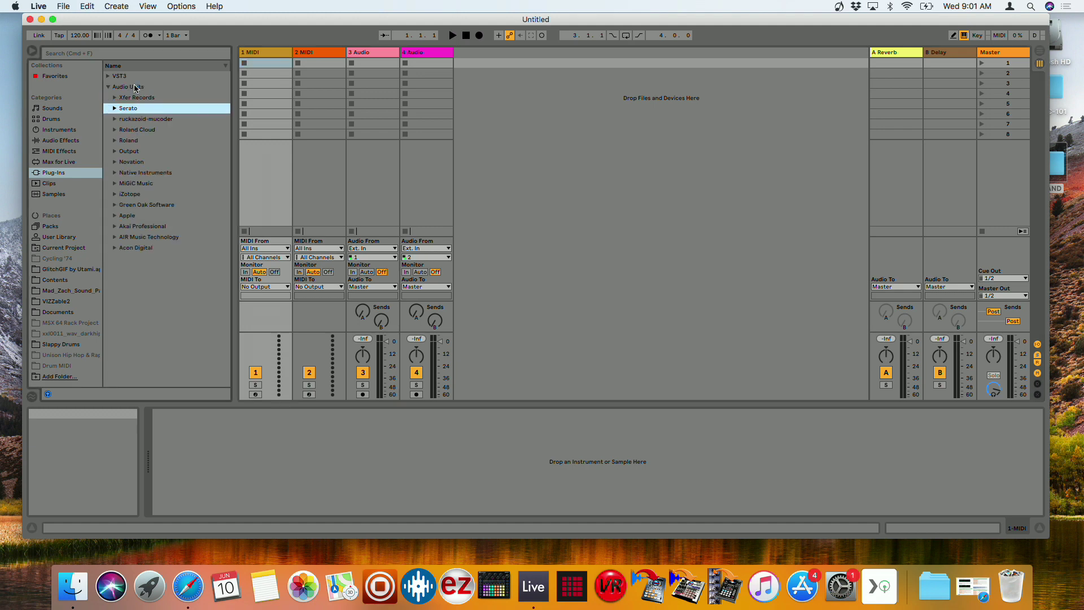
pyautogui.press('Right')
pyautogui.press('Down')
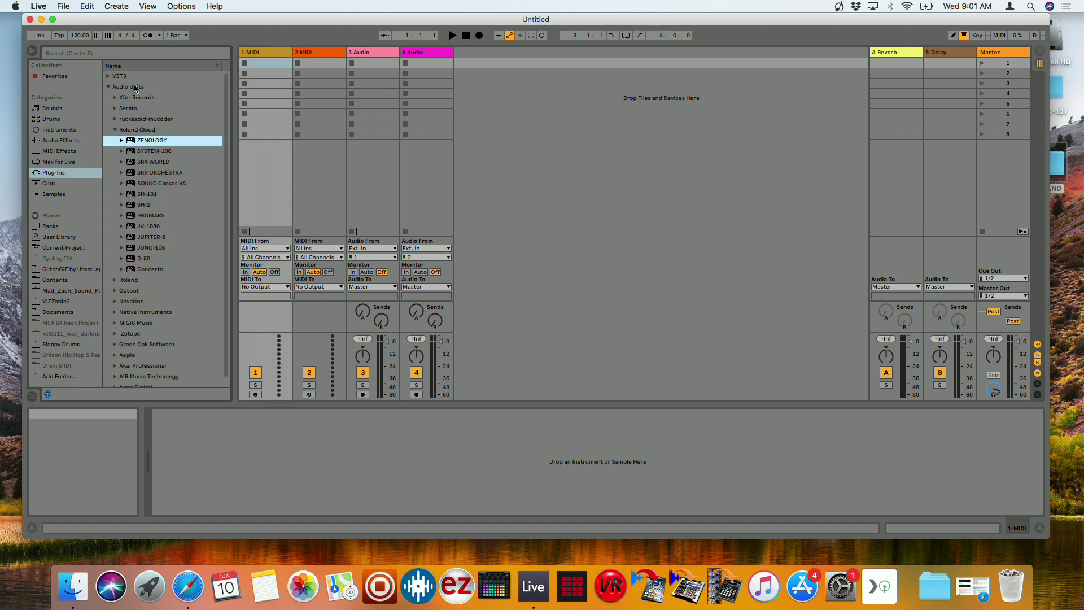
pyautogui.moveTo(131, 141); pyautogui.dragTo(281, 53)
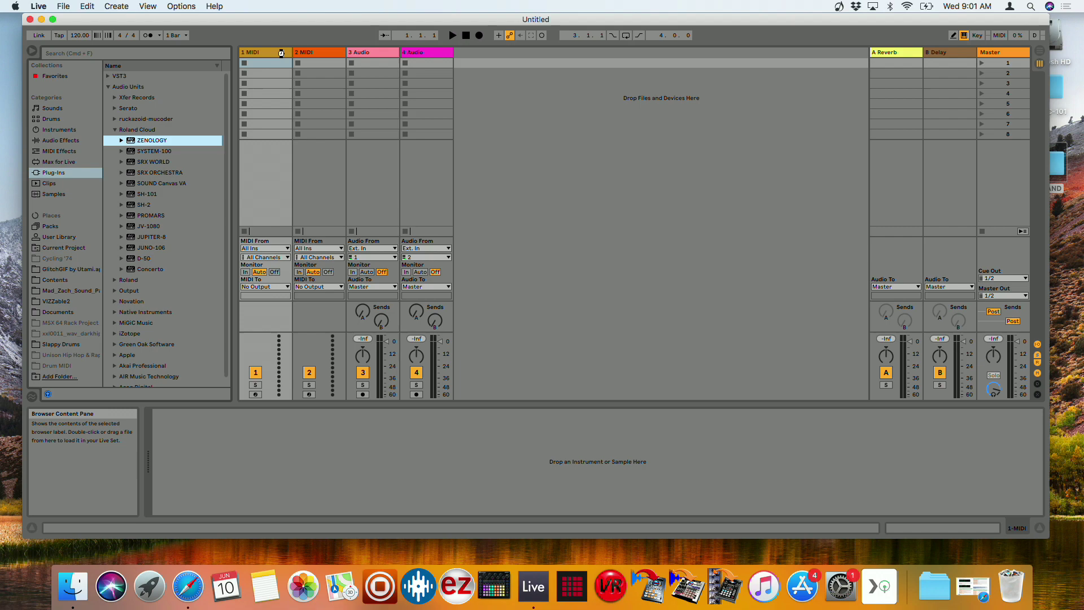
pyautogui.moveTo(281, 53); pyautogui.dragTo(558, 218)
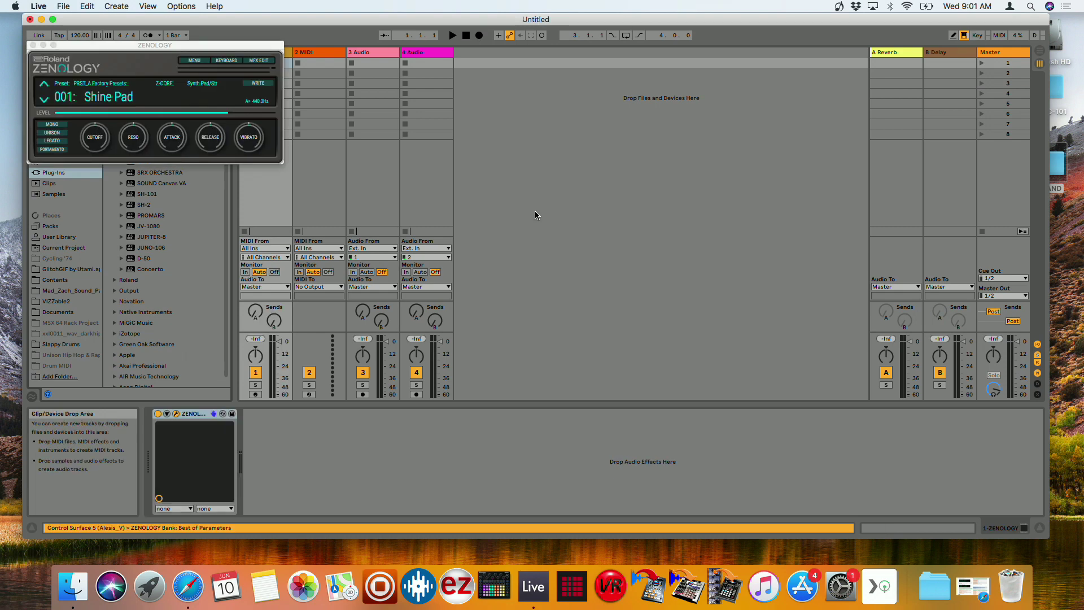
# Step: Move the ZENOLOGY window clear of Live's browser and load the factory preset 0022: Wide Pluck from its tone browser
pyautogui.click(282, 164)
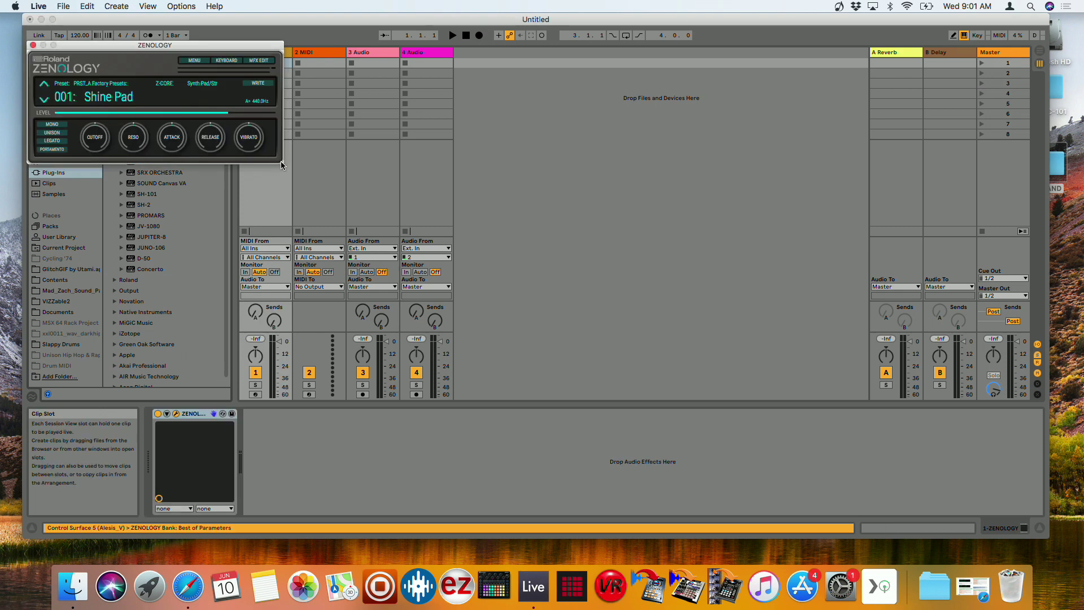
pyautogui.moveTo(149, 45); pyautogui.dragTo(581, 81)
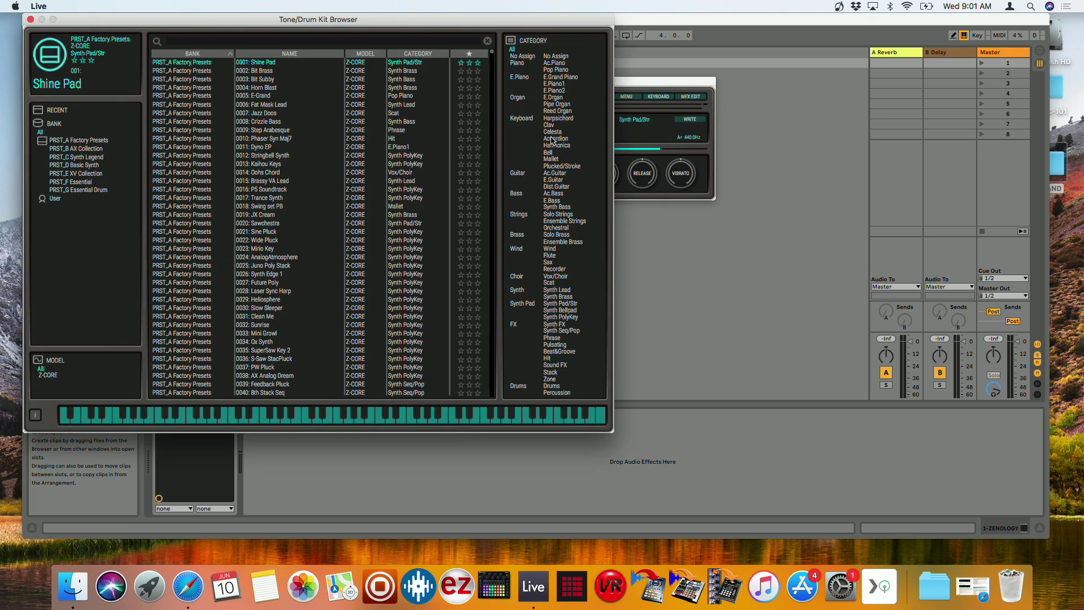
pyautogui.click(552, 137)
pyautogui.click(289, 192)
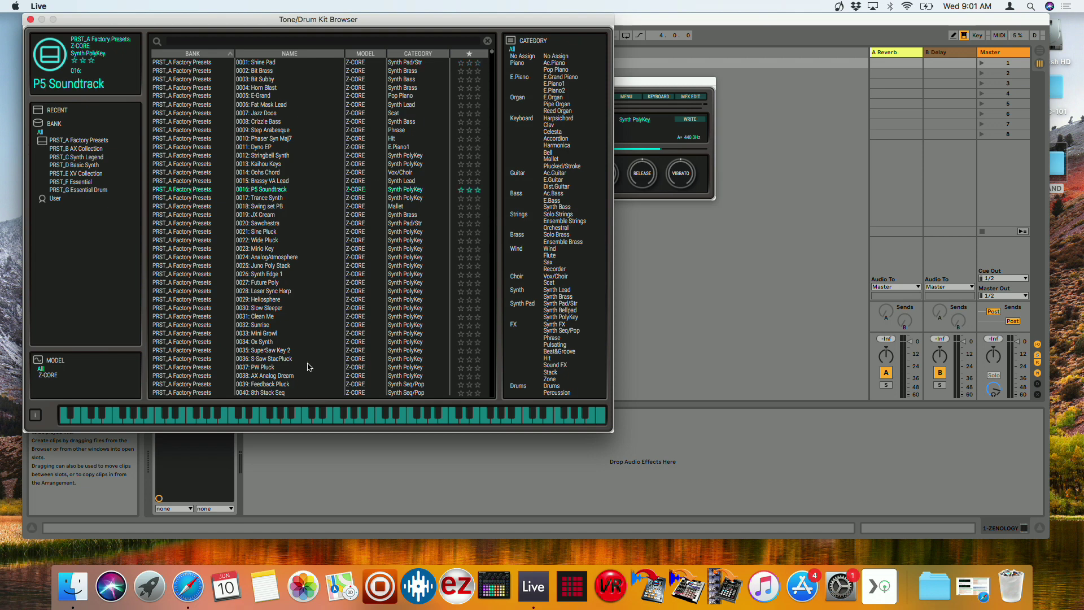
pyautogui.click(276, 240)
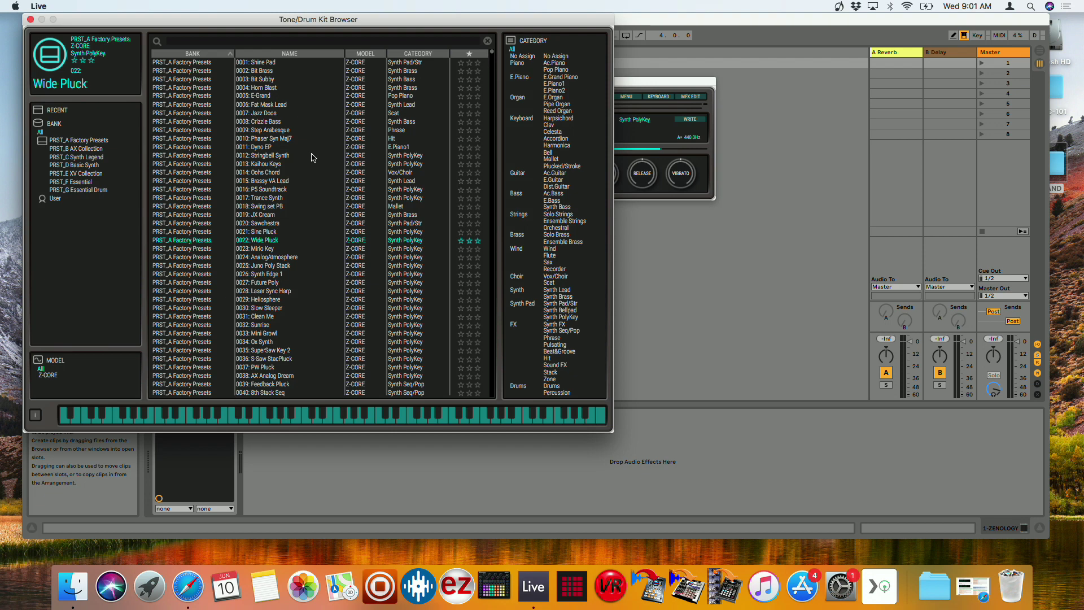
pyautogui.doubleClick(262, 239)
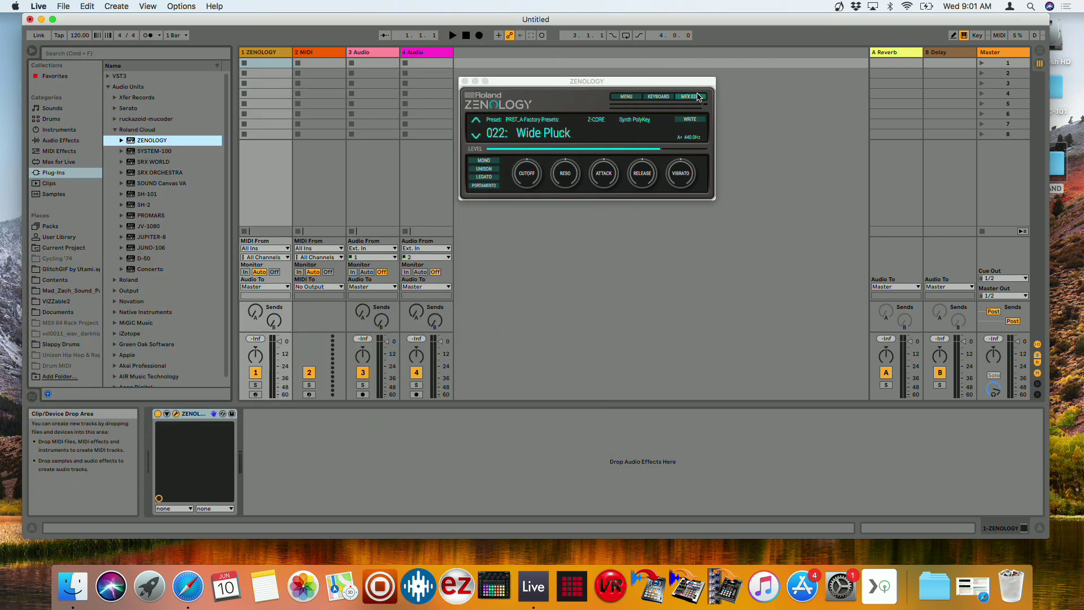
# Step: Create a new user bank in ZENOLOGY, rename its first tone TEst and write Wide Pluck into that slot
pyautogui.click(690, 120)
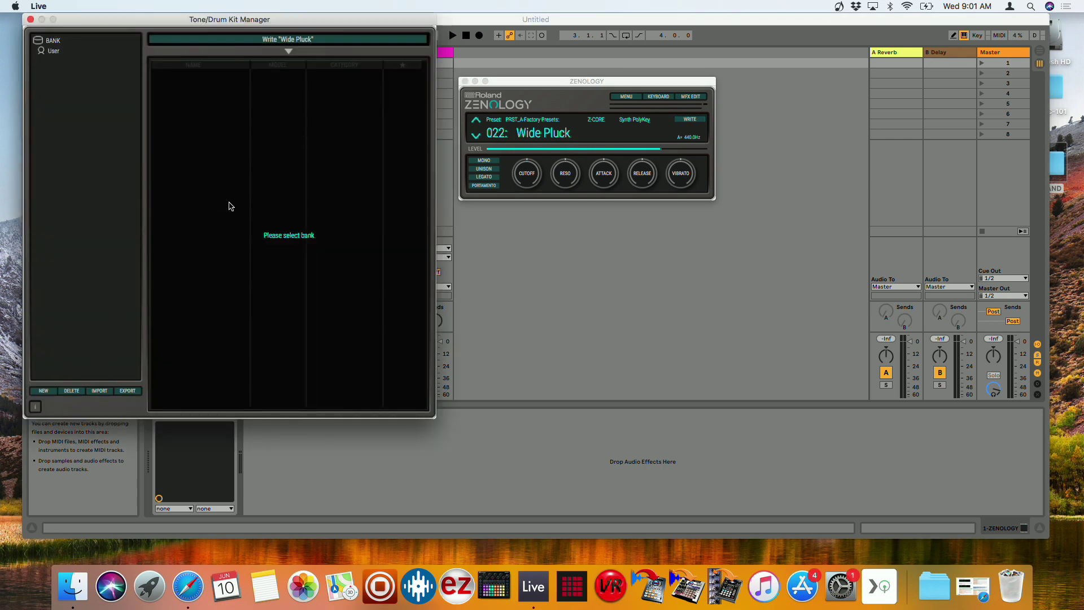
pyautogui.click(44, 391)
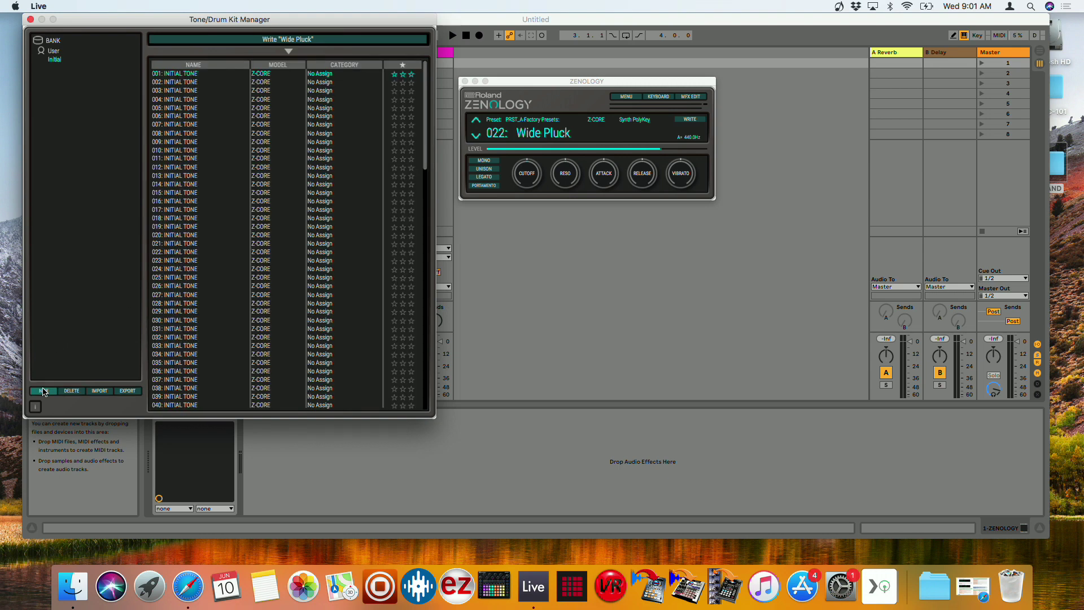
pyautogui.doubleClick(203, 77)
pyautogui.write('TEst')
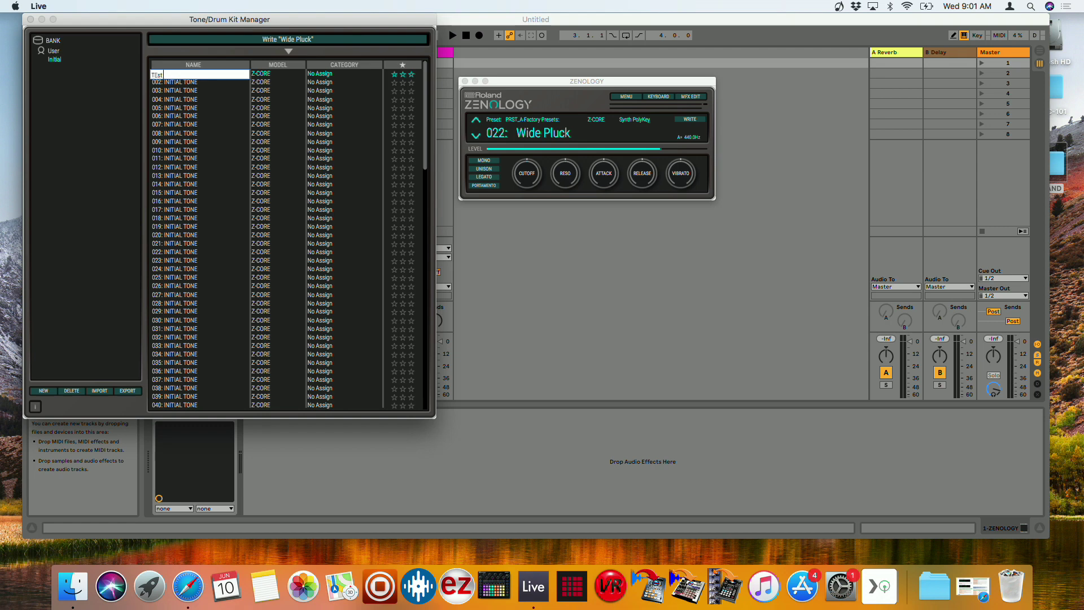
pyautogui.press('Return')
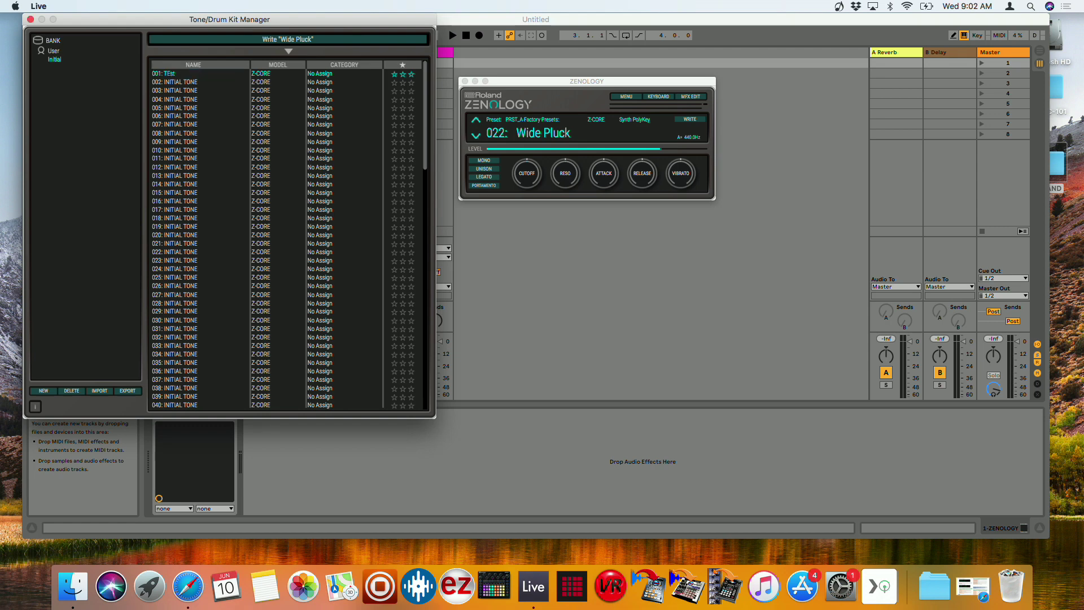
pyautogui.click(302, 45)
pyautogui.press('Return')
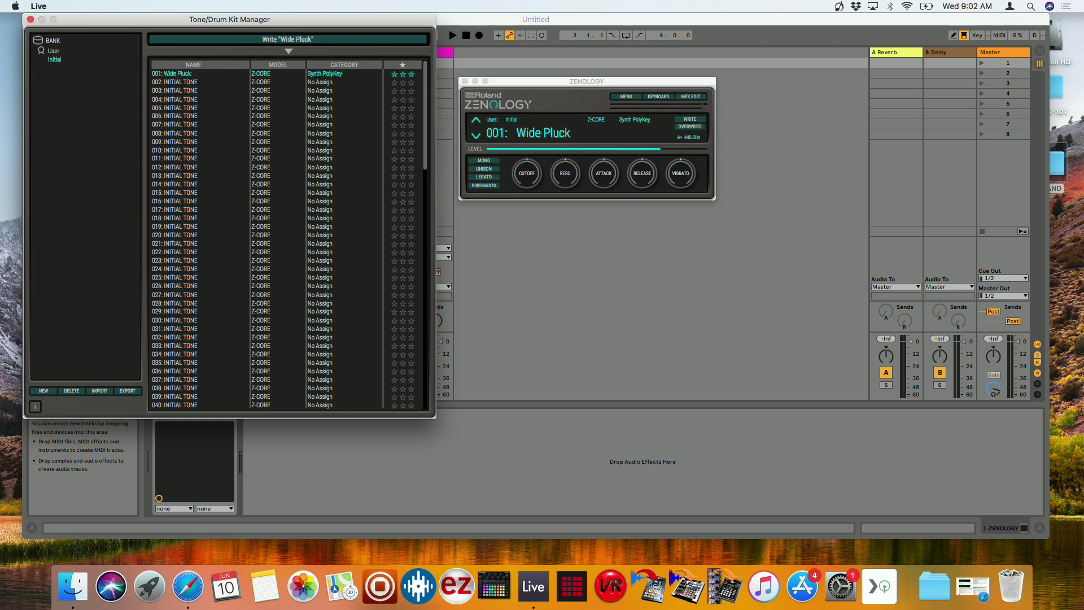
# Step: Export the new user bank to the Desktop under the name Wild Pluck
pyautogui.click(127, 391)
pyautogui.click(144, 405)
pyautogui.press('BackSpace')
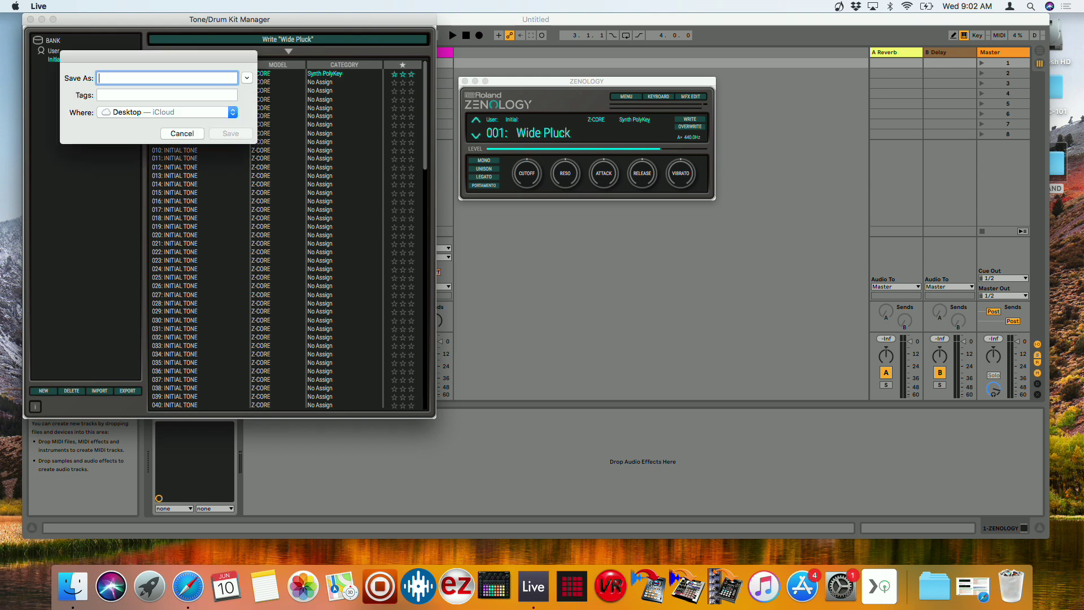
pyautogui.write('Wi')
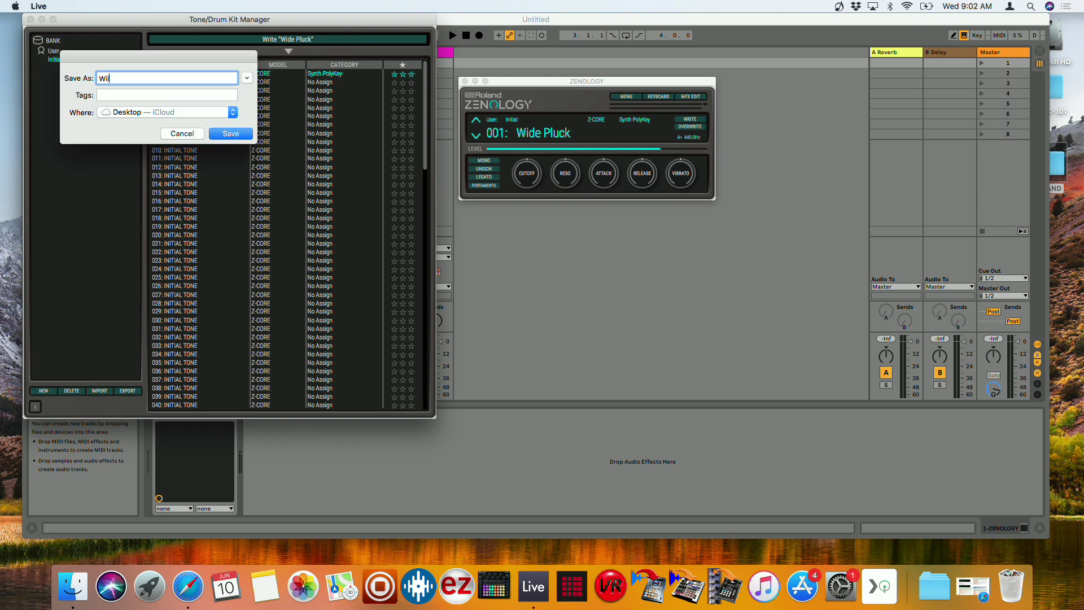
pyautogui.write('ld PL')
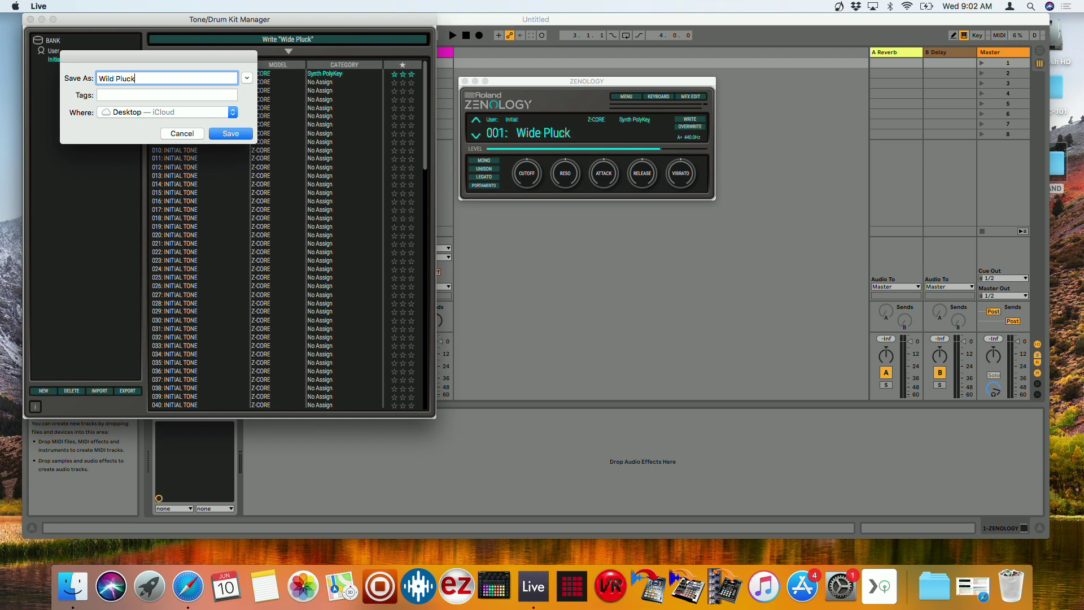
pyautogui.press('Return')
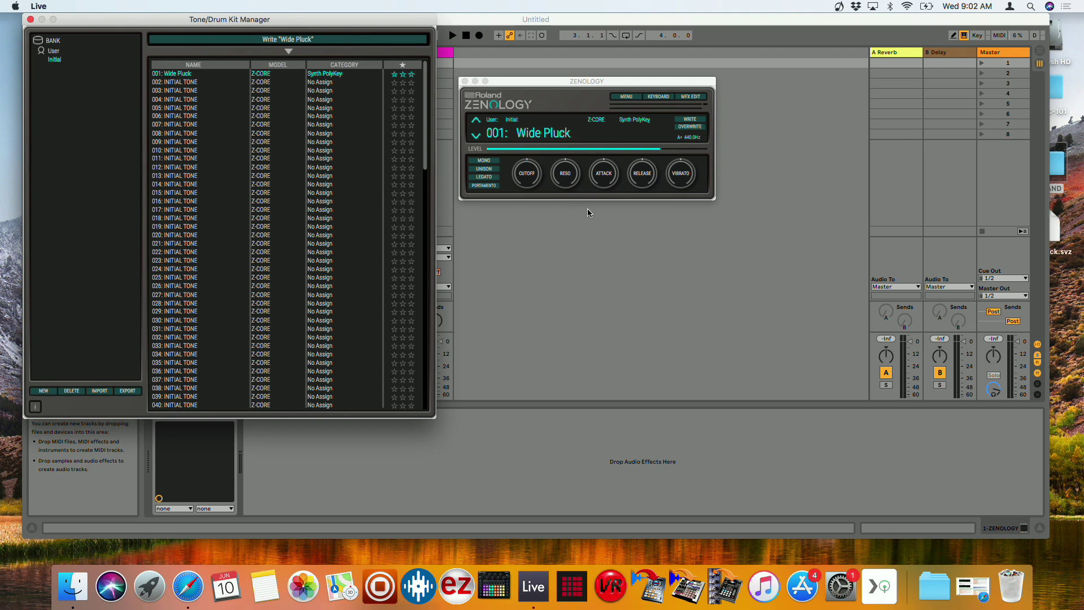
# Step: Clear the desktop by closing the tone manager, ZENOLOGY and SAMPLE folder windows and minimizing Live
pyautogui.click(30, 19)
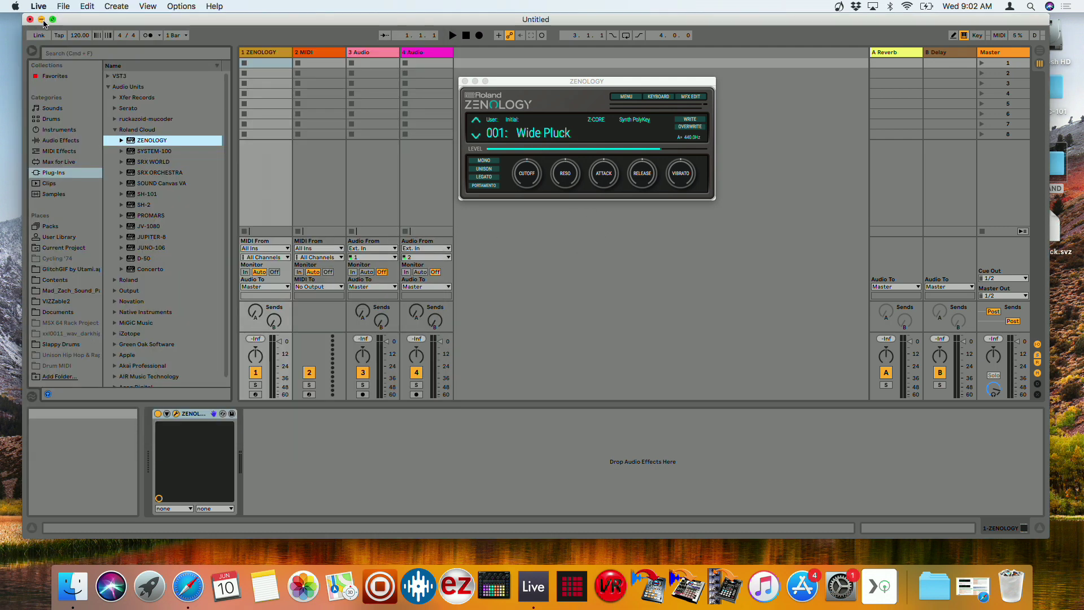
pyautogui.click(42, 19)
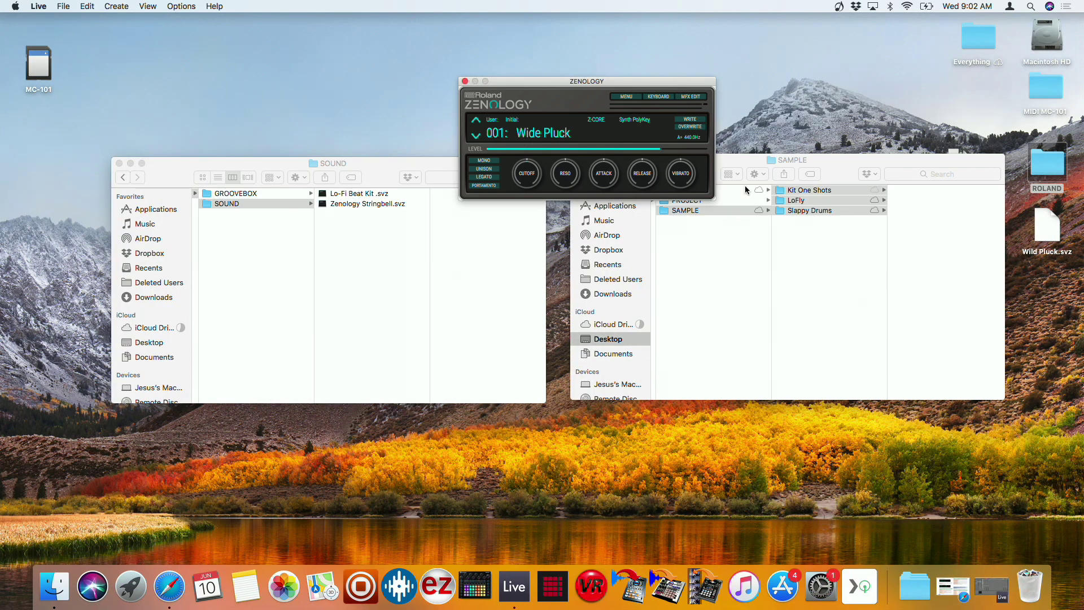
pyautogui.click(465, 82)
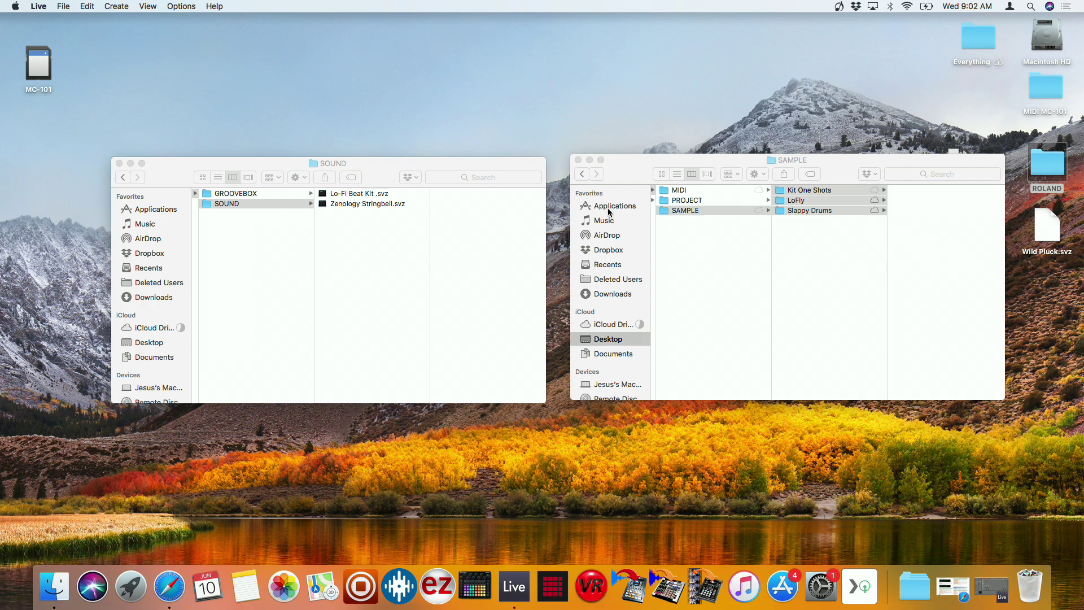
pyautogui.click(578, 160)
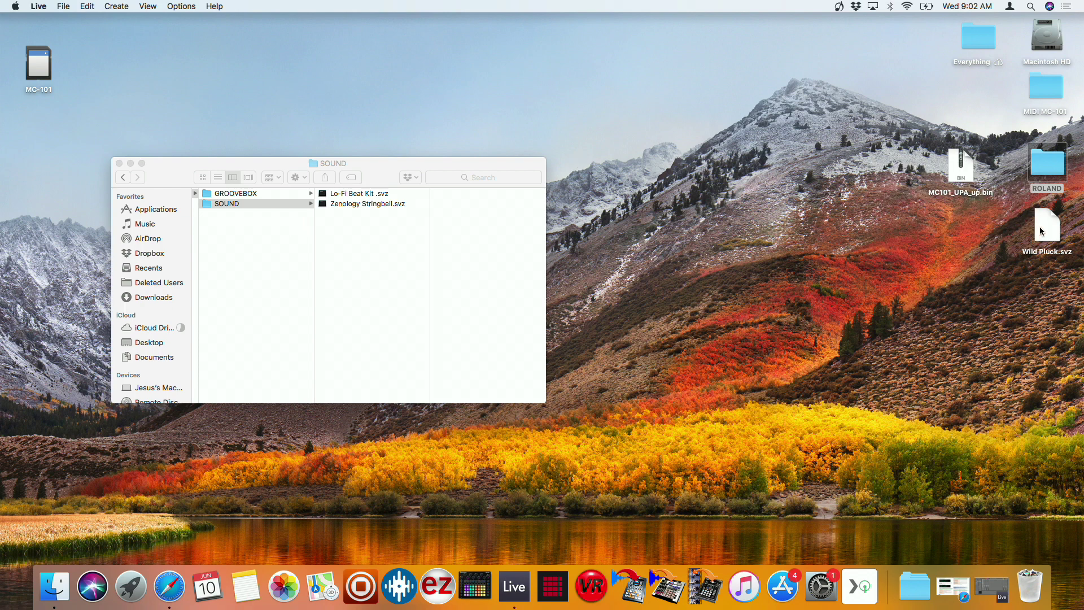
# Step: Copy Wild Pluck.svz from the desktop into the SOUND folder inside the card's ROLAND folder
pyautogui.moveTo(1041, 231); pyautogui.dragTo(754, 297)
pyautogui.moveTo(382, 182); pyautogui.dragTo(405, 175)
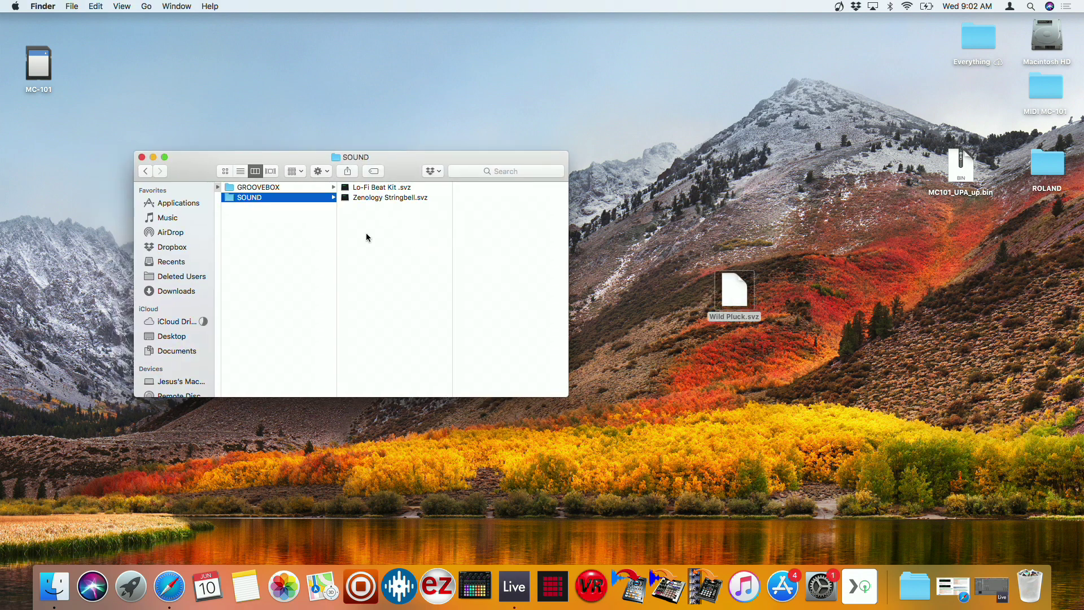
pyautogui.hscroll(-5, 337, 251)
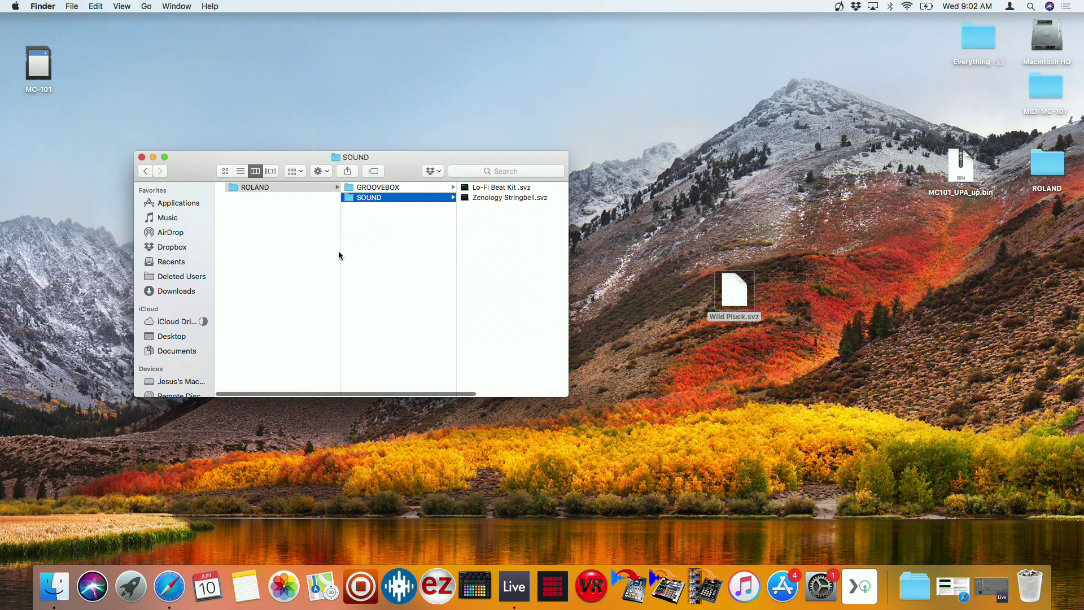
pyautogui.click(272, 188)
pyautogui.press('Right')
pyautogui.press('Down')
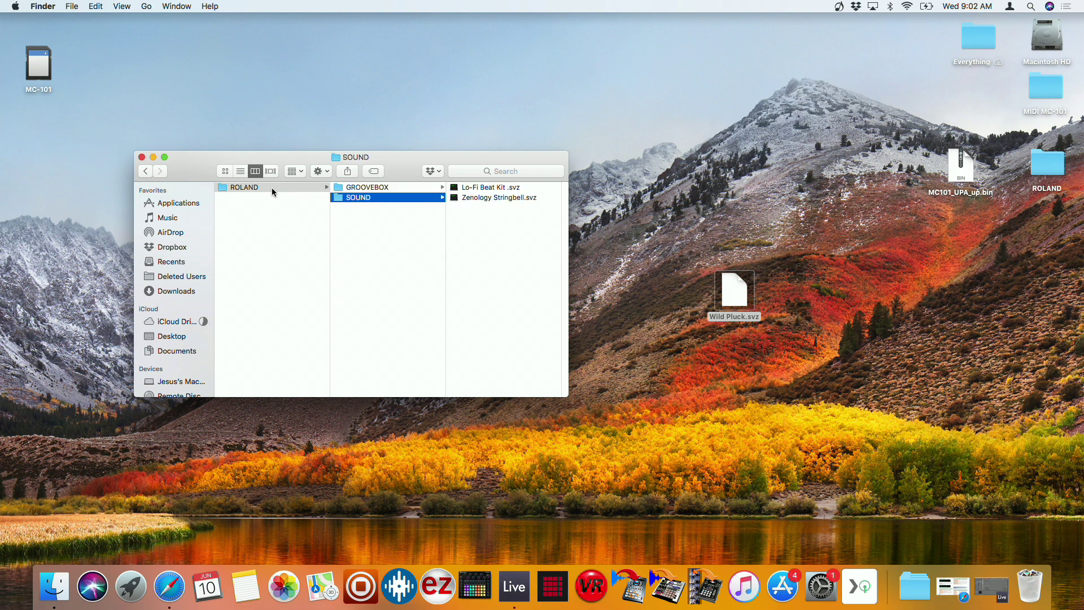
pyautogui.press('Right')
pyautogui.moveTo(734, 291); pyautogui.dragTo(425, 241)
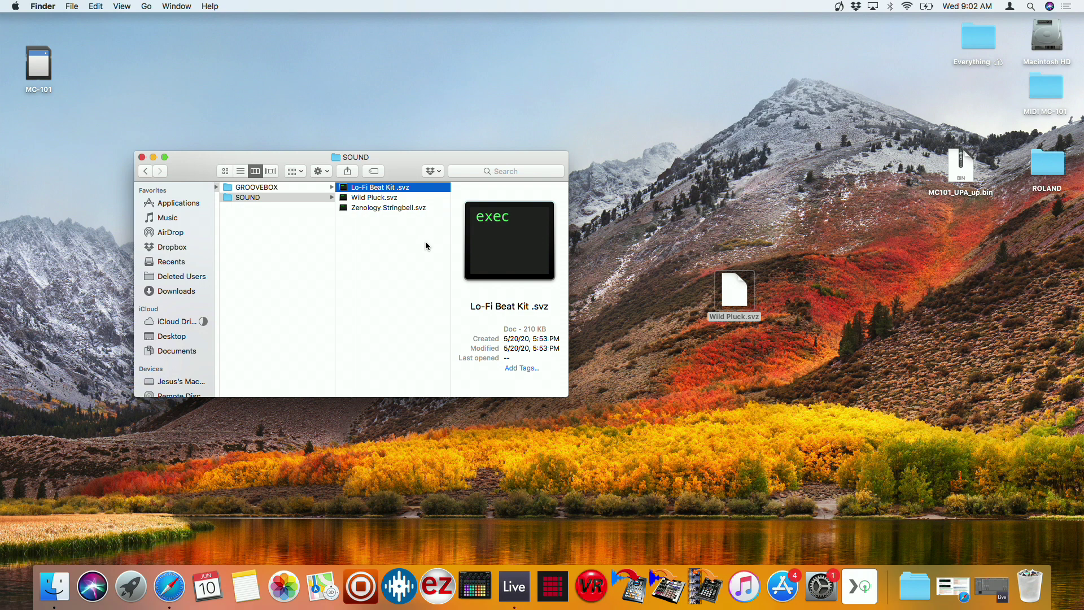
# Step: Close the card's SOUND folder window and eject the MC-101 card
pyautogui.click(142, 157)
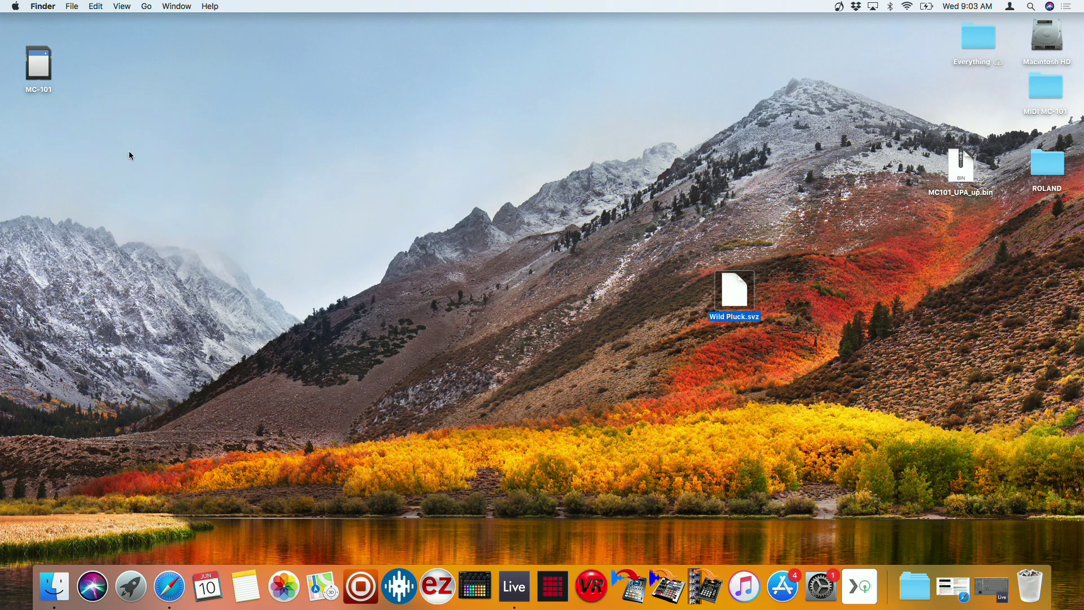
pyautogui.rightClick(52, 88)
pyautogui.click(61, 98)
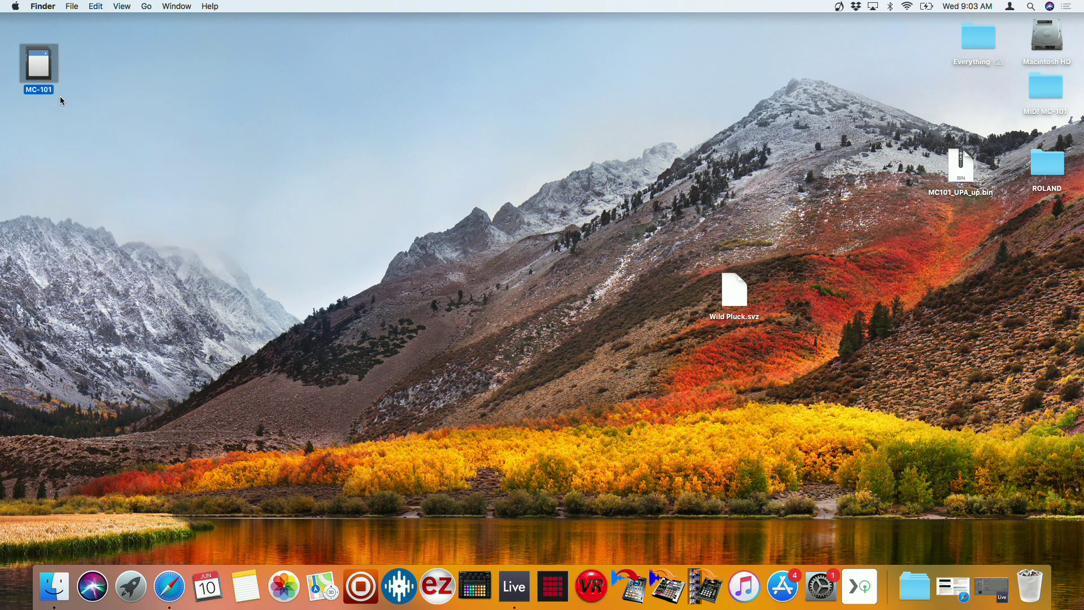